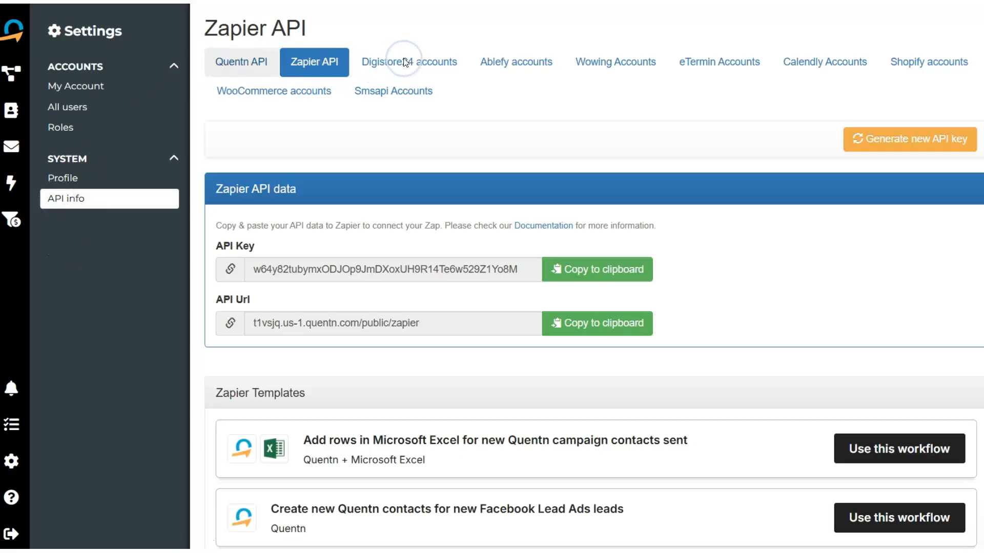
Open the Zapier API settings in Quentn and copy the API key to the clipboard.
left_click(319, 60)
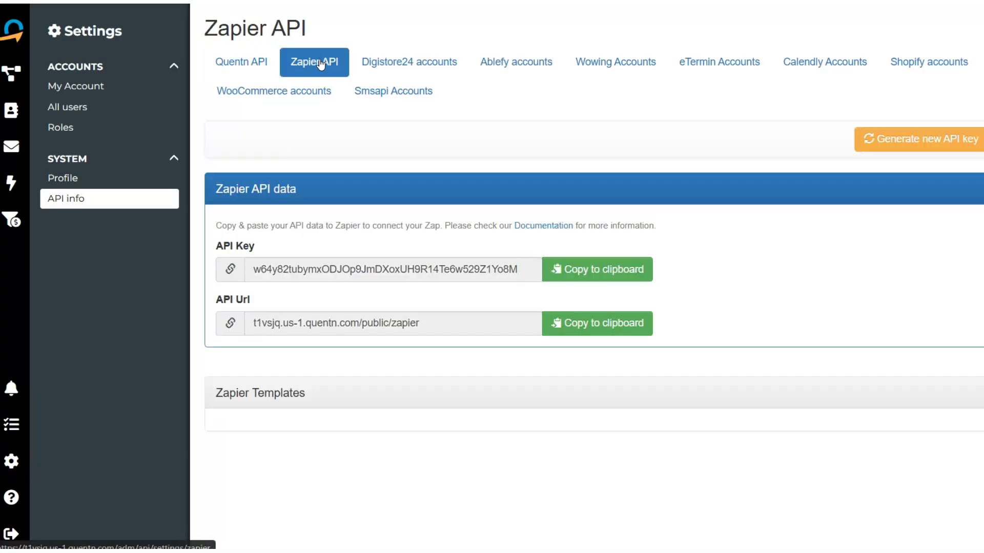
left_click(552, 263)
left_click(567, 269)
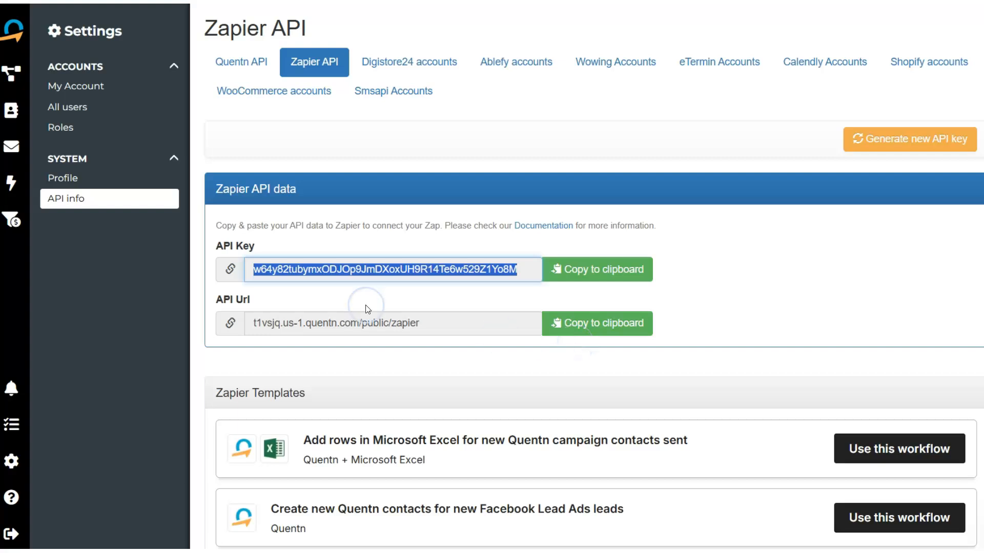
Switch to Zapier and start creating a new Zap.
key("ctrl+Tab")
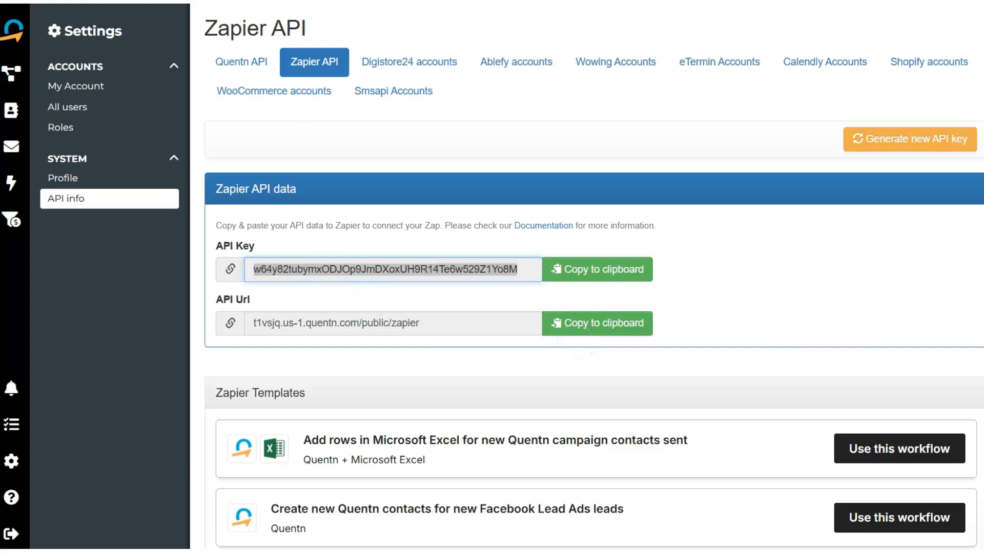
left_click(28, 86)
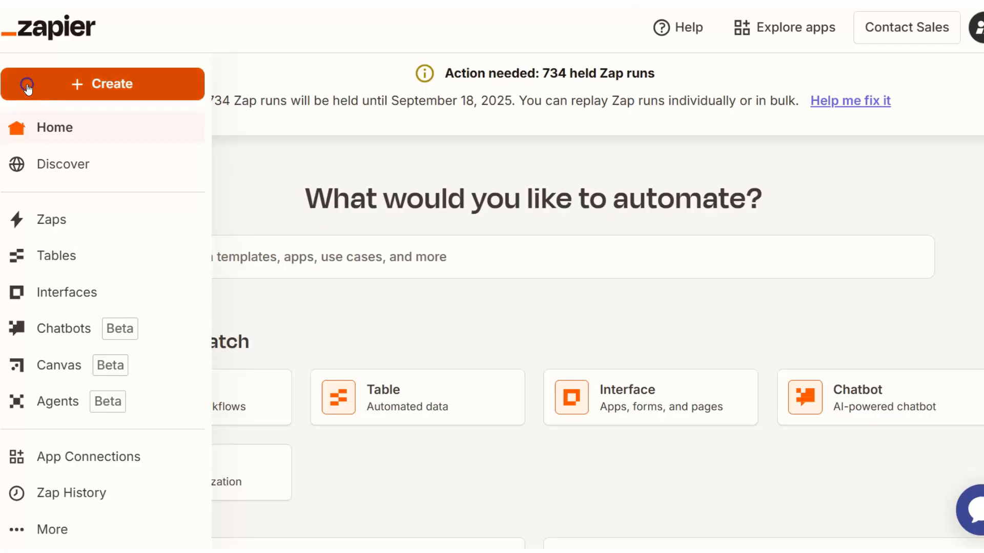
left_click(72, 142)
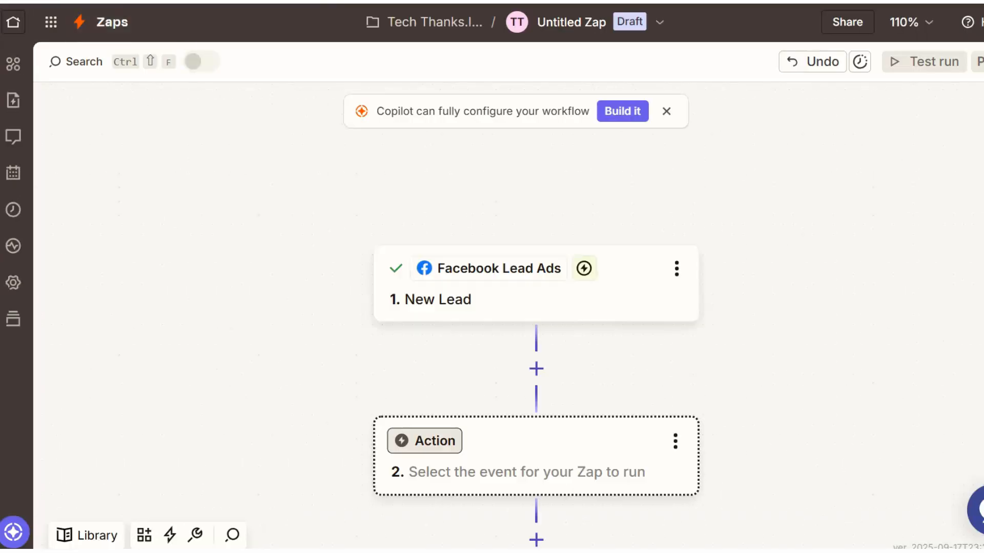
Set Quentn as the app of the Zap's second step, with Create or Update Contact as the action event.
left_click(518, 302)
left_click(580, 178)
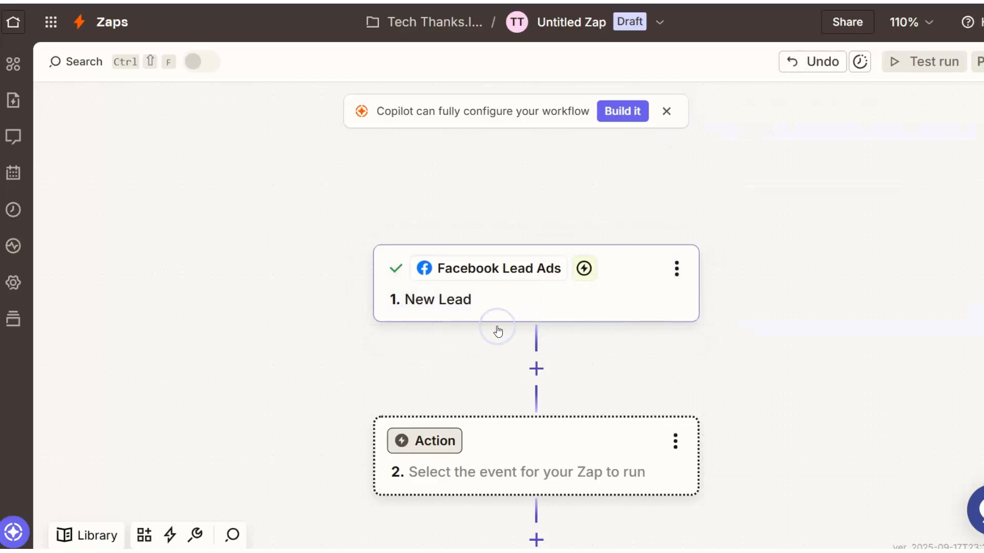
scroll(546, 385, "down", 1)
scroll(542, 393, "down", 1)
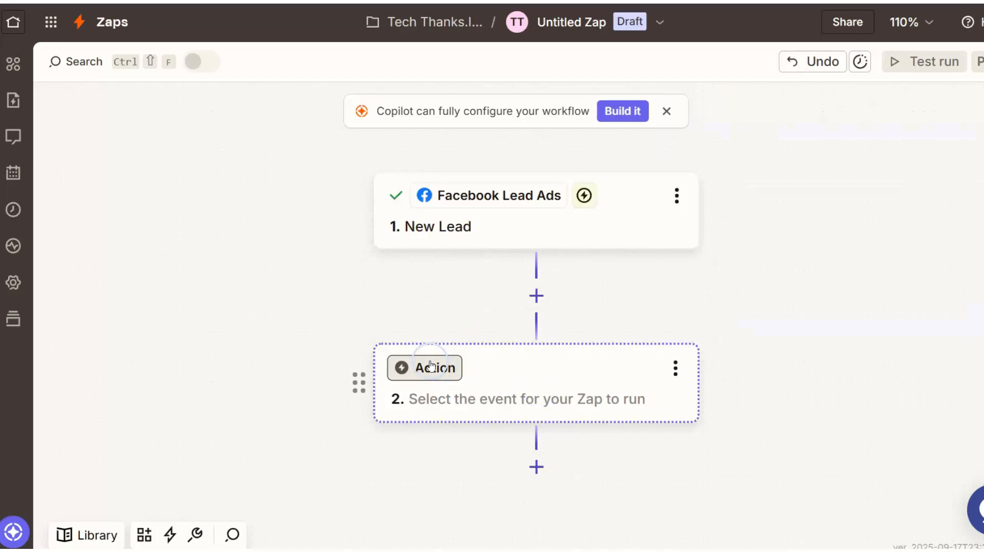
left_click(511, 370)
left_click(416, 57)
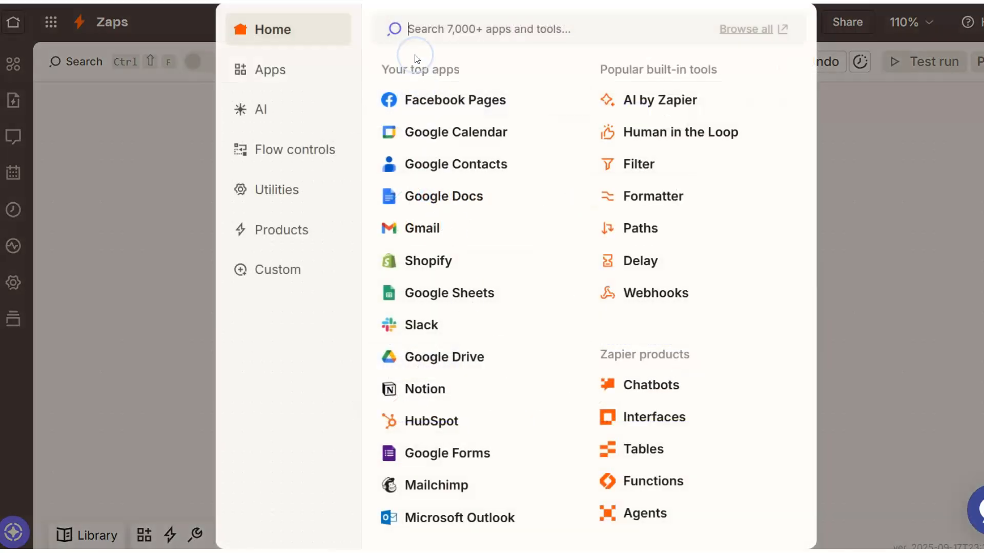
type("quent")
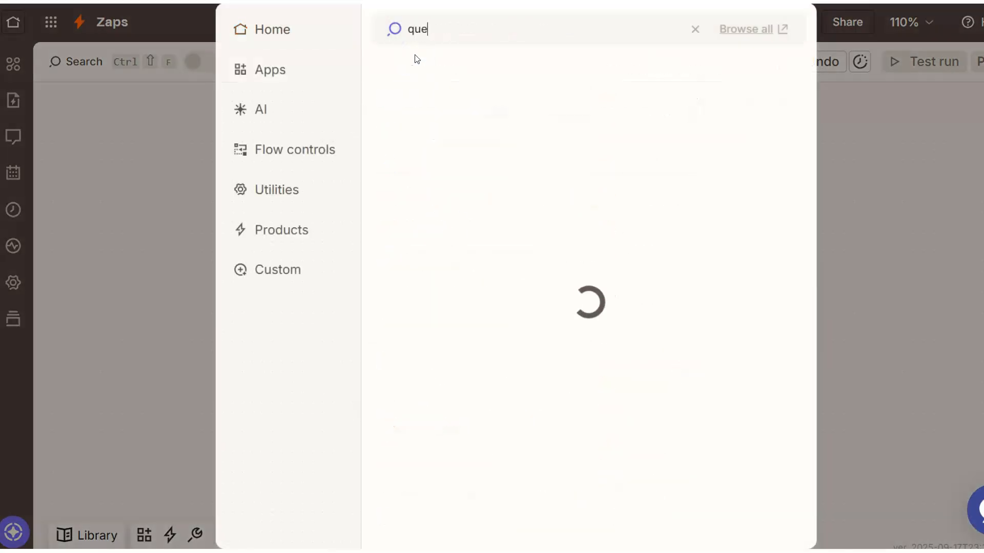
left_click(409, 81)
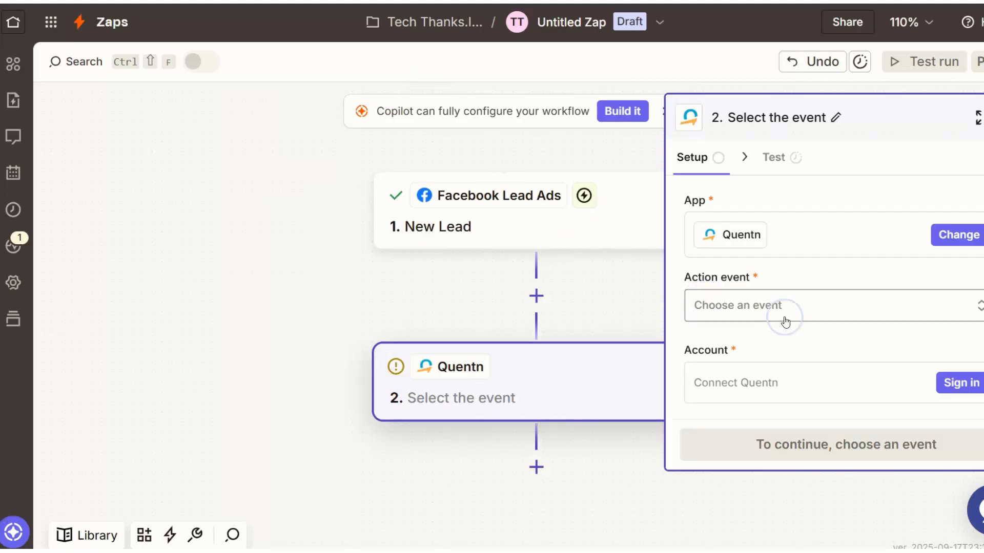
left_click(782, 313)
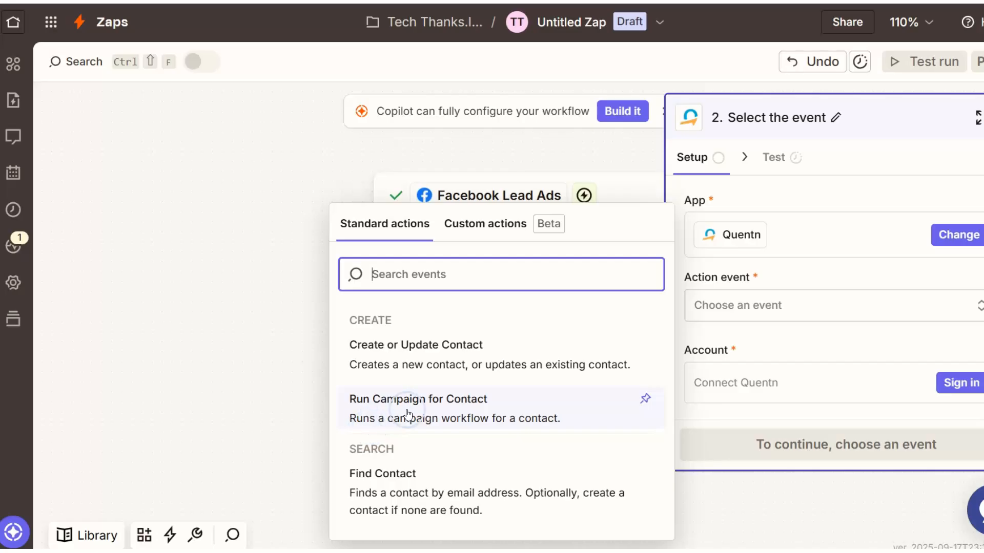
left_click(448, 350)
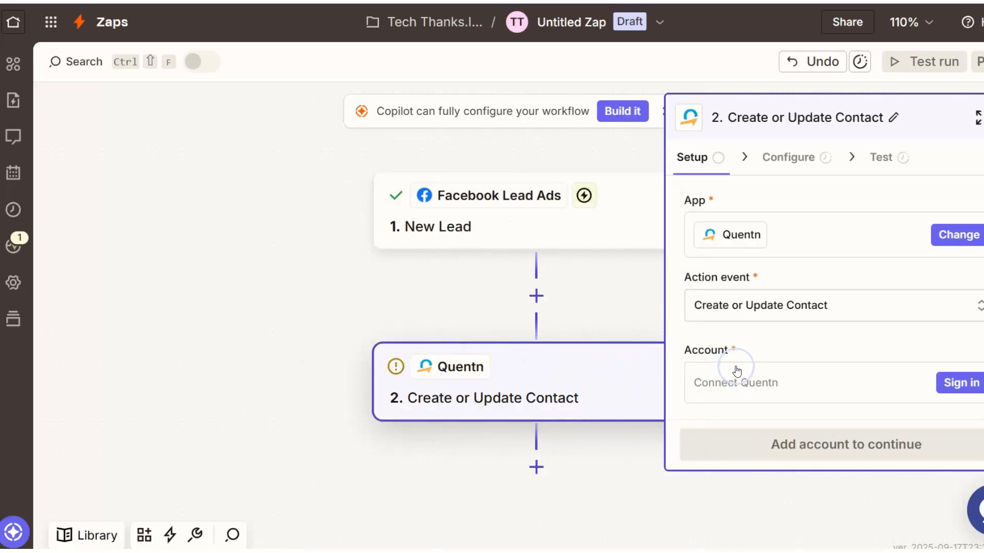
Connect the Quentn account to the action by pasting the API key and API URL from Quentn's Zapier API settings, and authorize access.
left_click(959, 383)
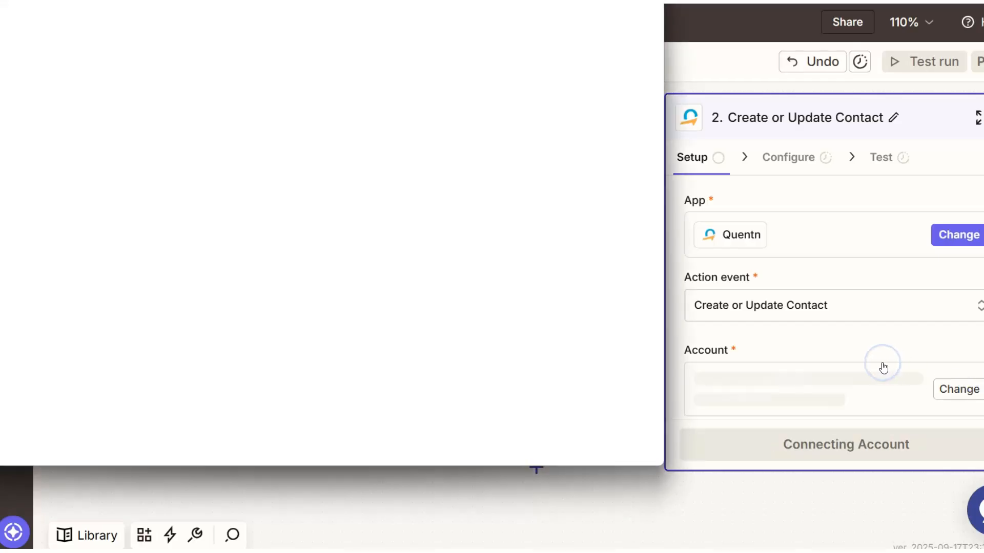
left_click_drag(351, 0, 535, 32)
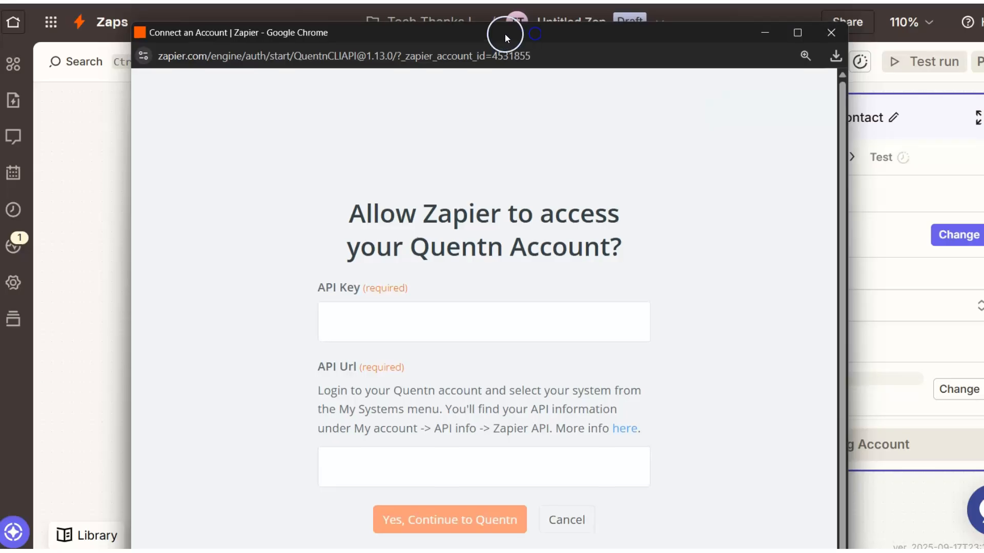
left_click_drag(475, 33, 983, 51)
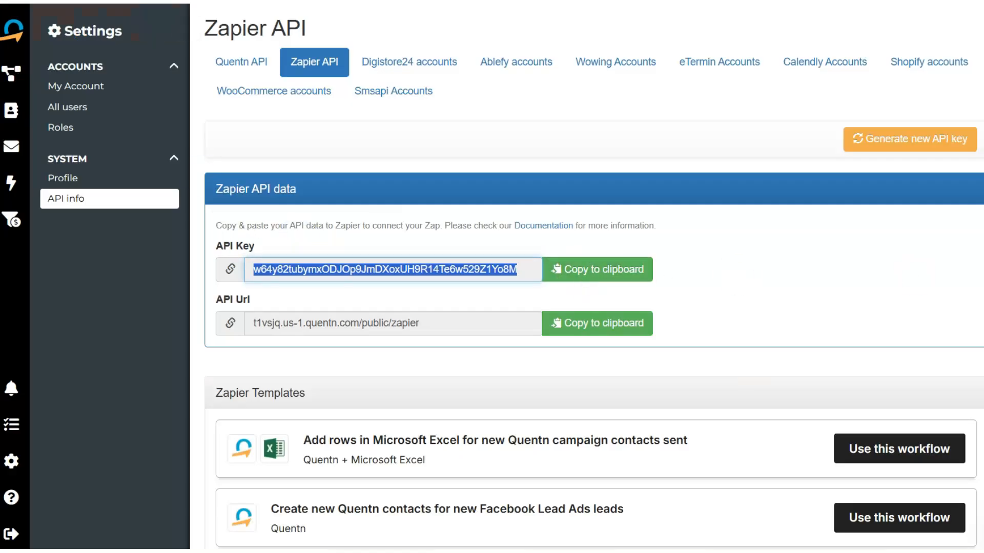
key("alt+Tab")
left_click(582, 322)
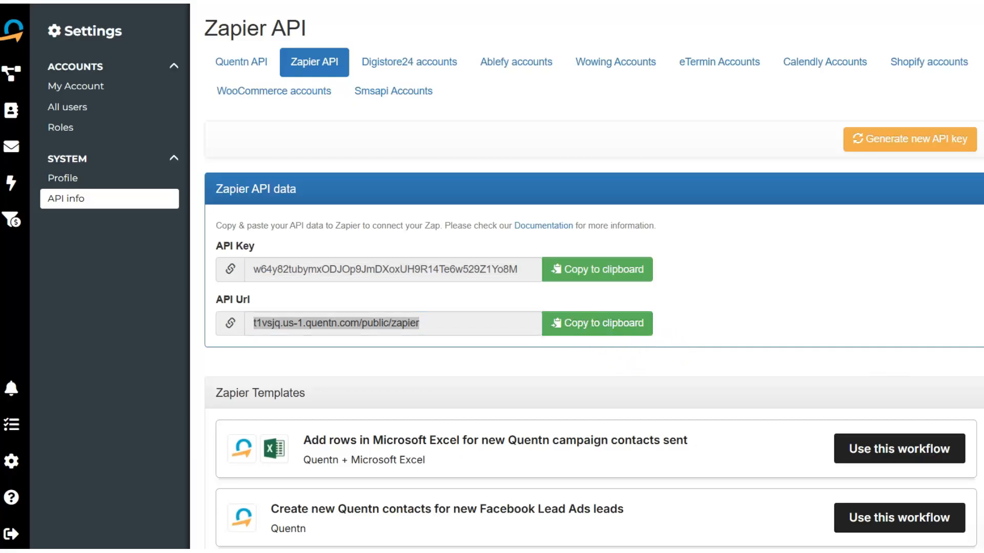
left_click_drag(983, 115, 512, 8)
left_click(429, 520)
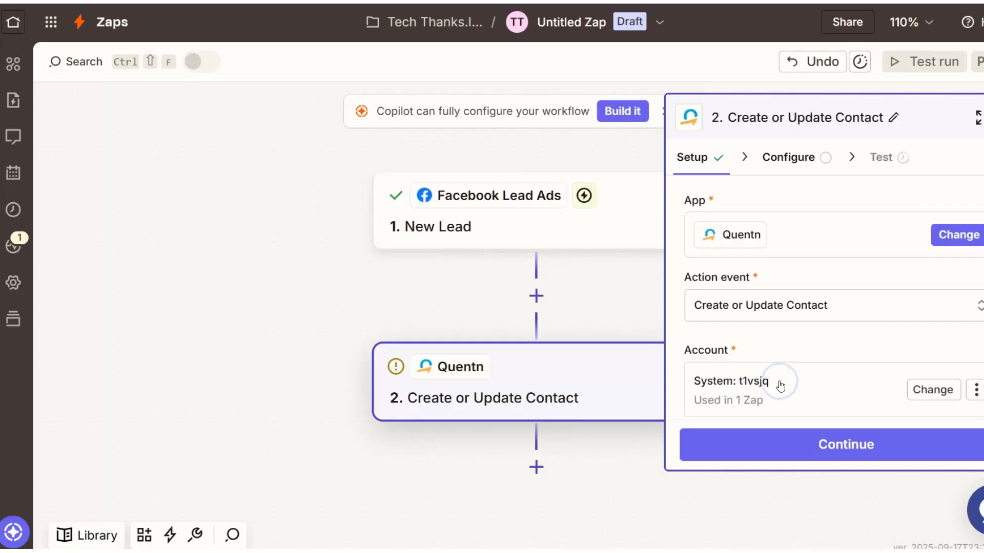
Proceed to the action's configuration and map Primary Email to the Email value of the Facebook lead.
left_click(853, 451)
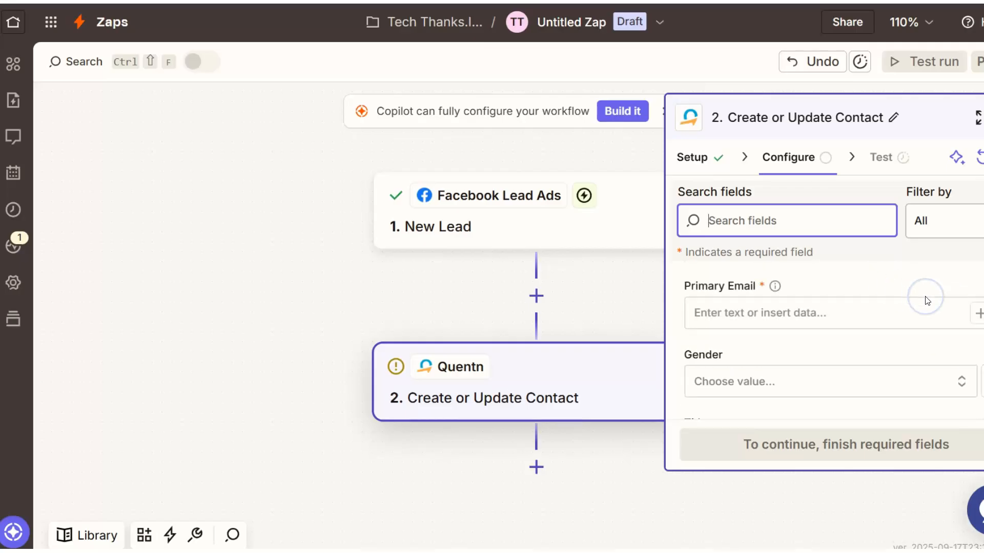
left_click(979, 314)
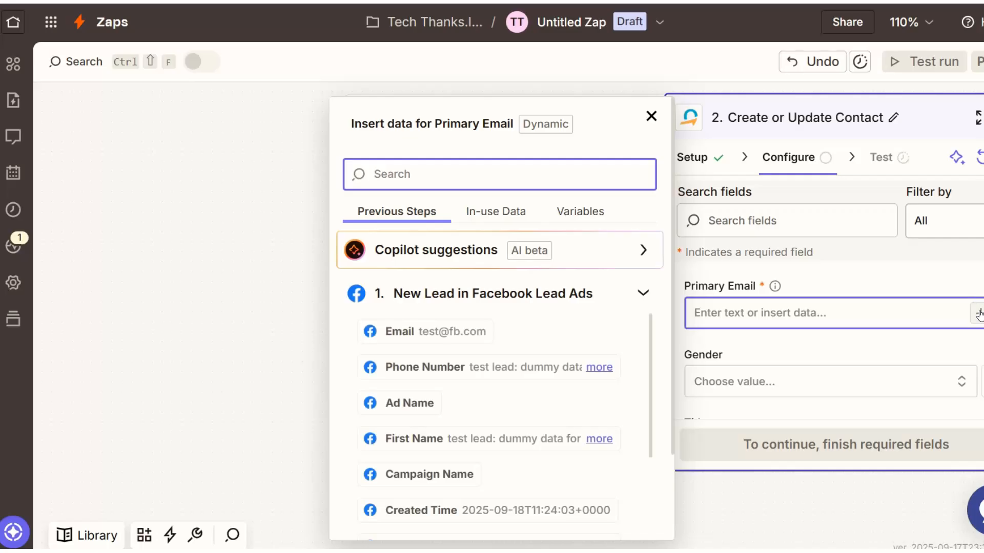
left_click(440, 333)
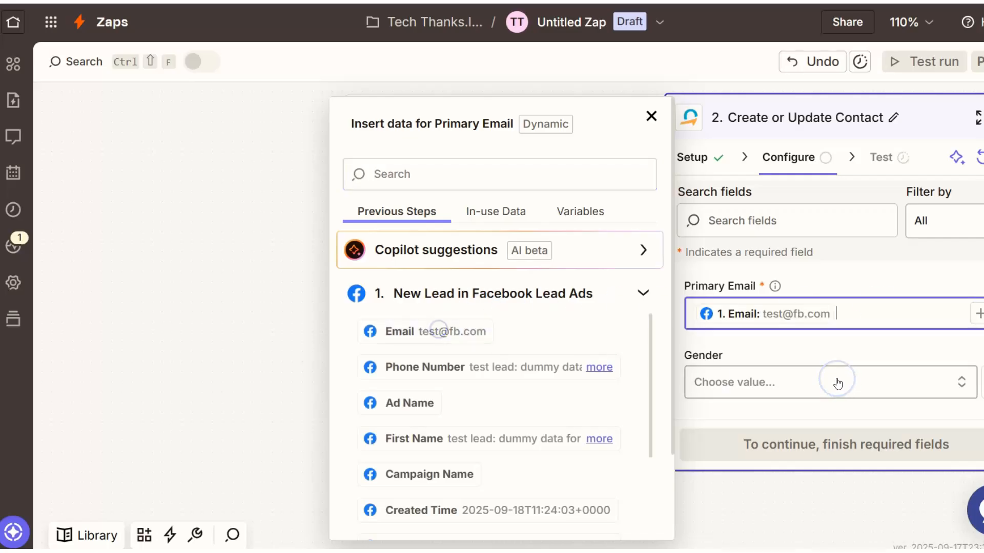
Map the First Name field of the Quentn contact to the First Name value of the Facebook lead.
scroll(815, 363, "down", 3)
scroll(799, 348, "down", 5)
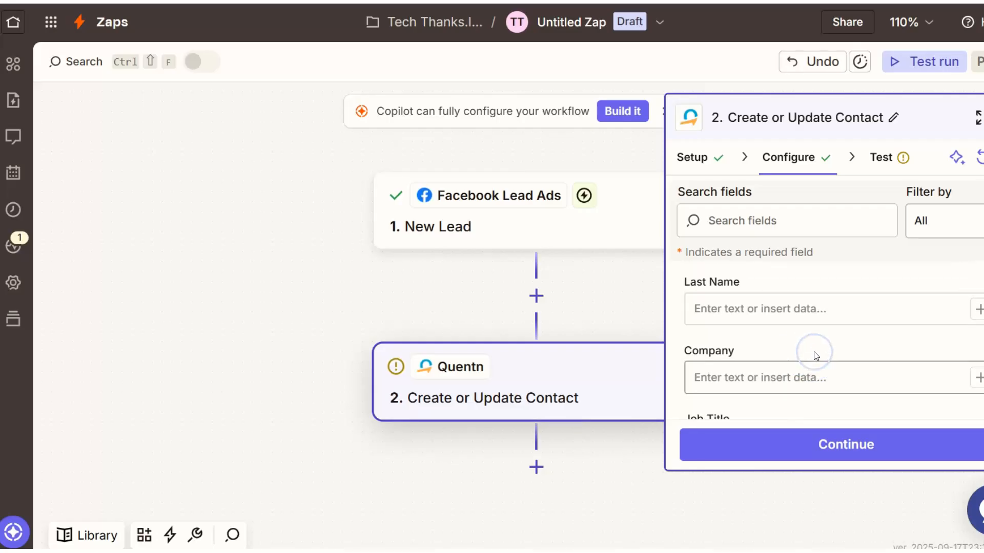
scroll(815, 355, "up", 1)
left_click(977, 306)
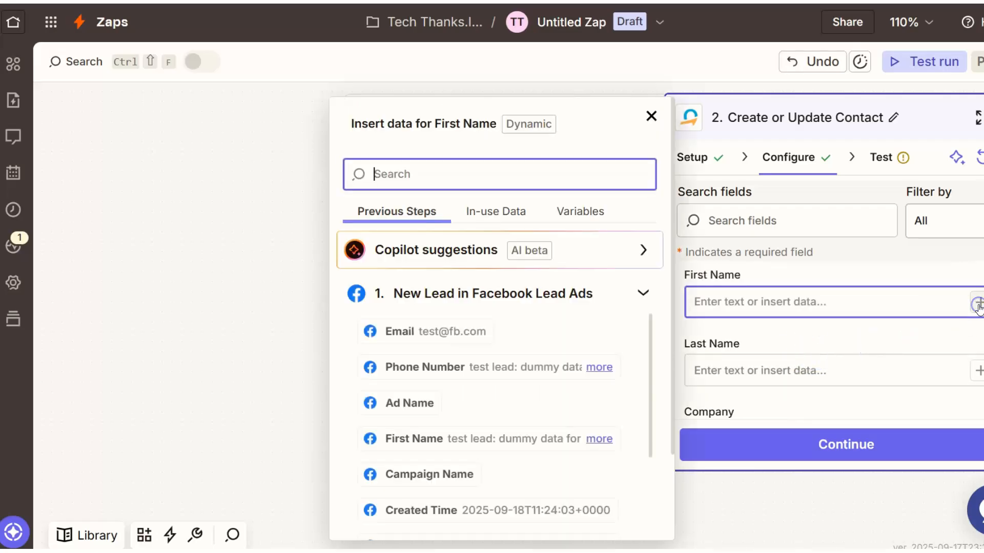
scroll(408, 389, "down", 2)
left_click(408, 366)
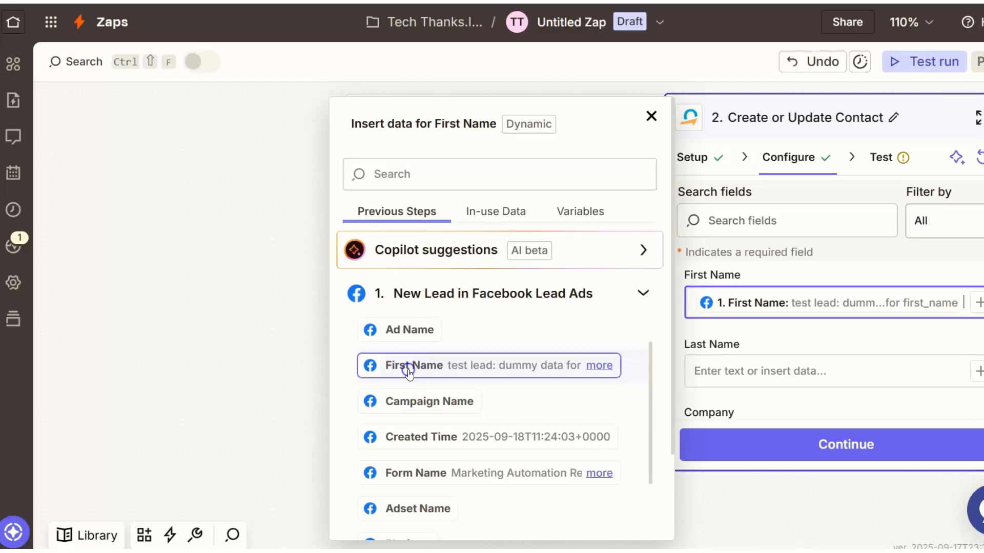
scroll(848, 351, "down", 1)
left_click(856, 352)
Look through the Facebook lead data for a value suited to the Last Name field, leaving the field empty.
scroll(912, 369, "up", 1)
left_click(974, 385)
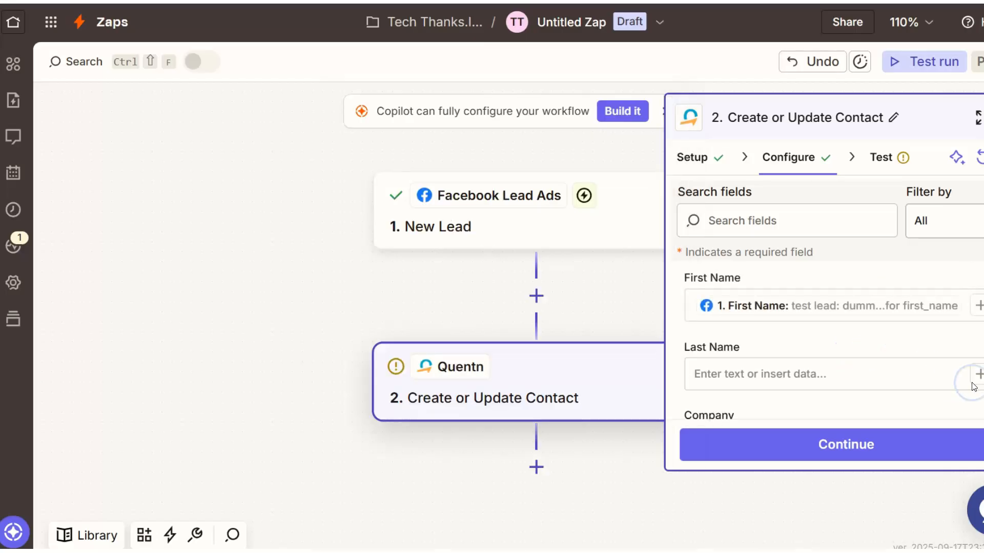
scroll(432, 380, "down", 3)
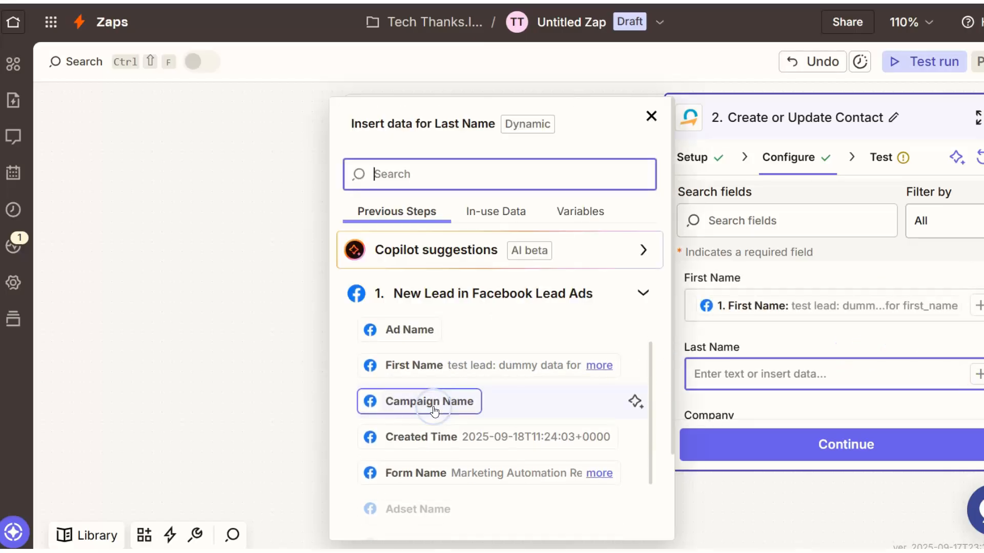
scroll(434, 410, "down", 5)
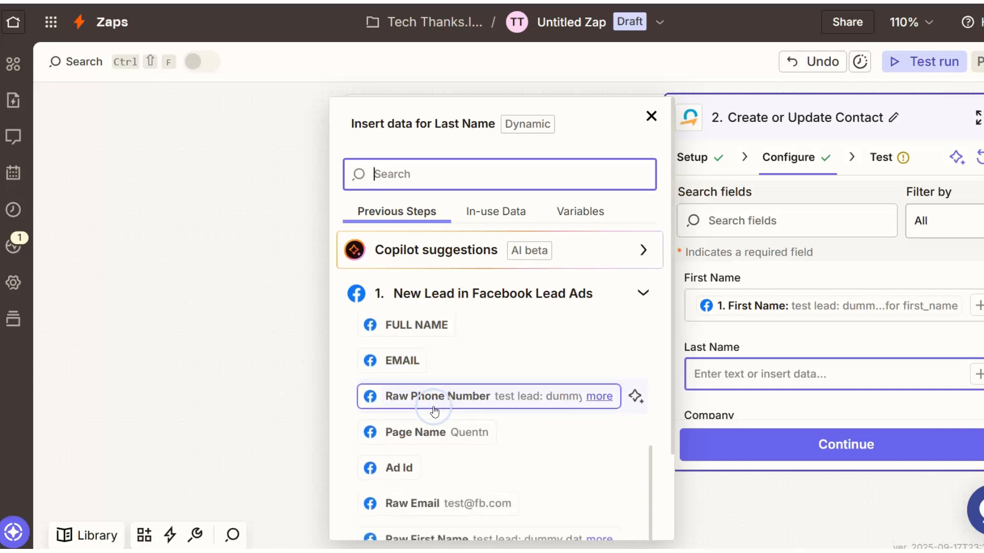
left_click(768, 340)
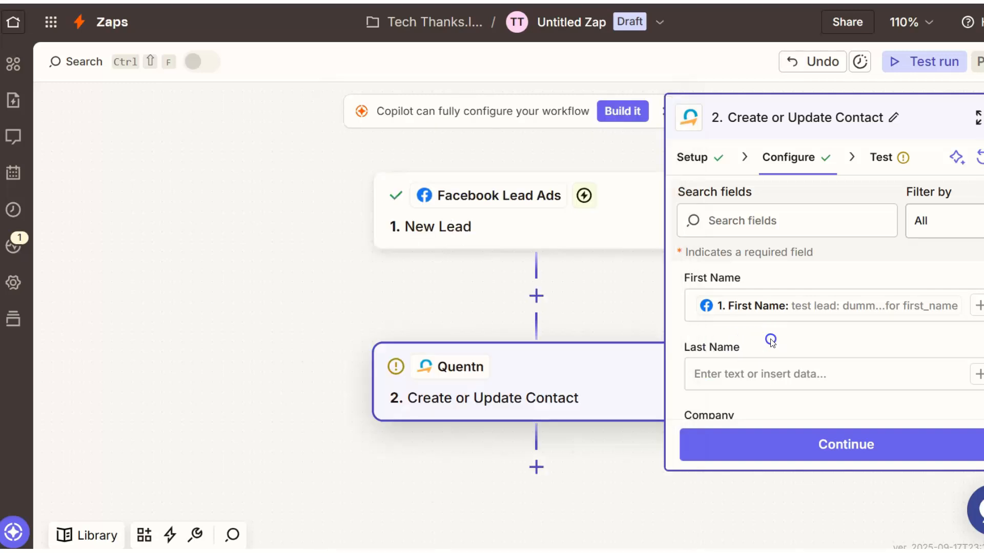
Test the Create or Update Contact step and check the created contact in Quentn's contact list.
left_click(792, 457)
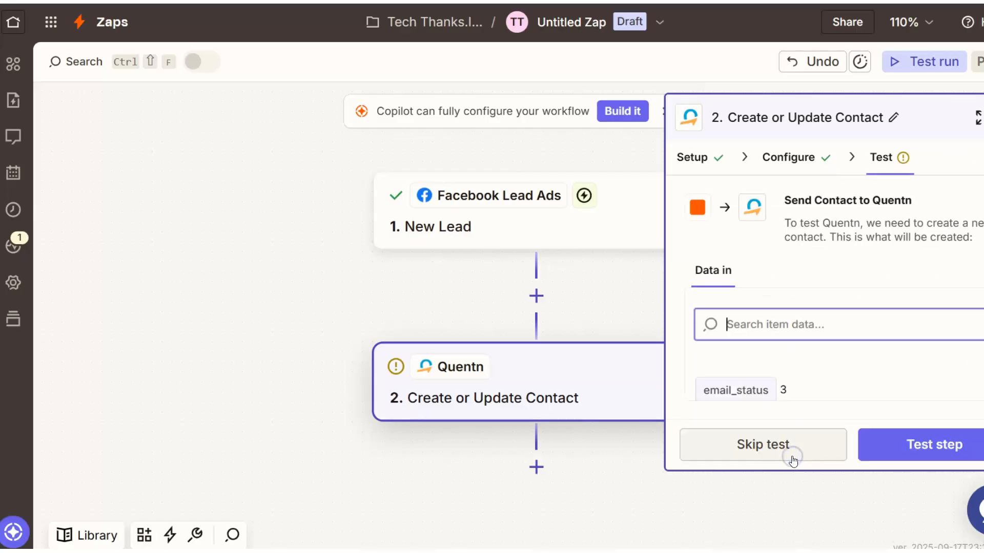
left_click(917, 445)
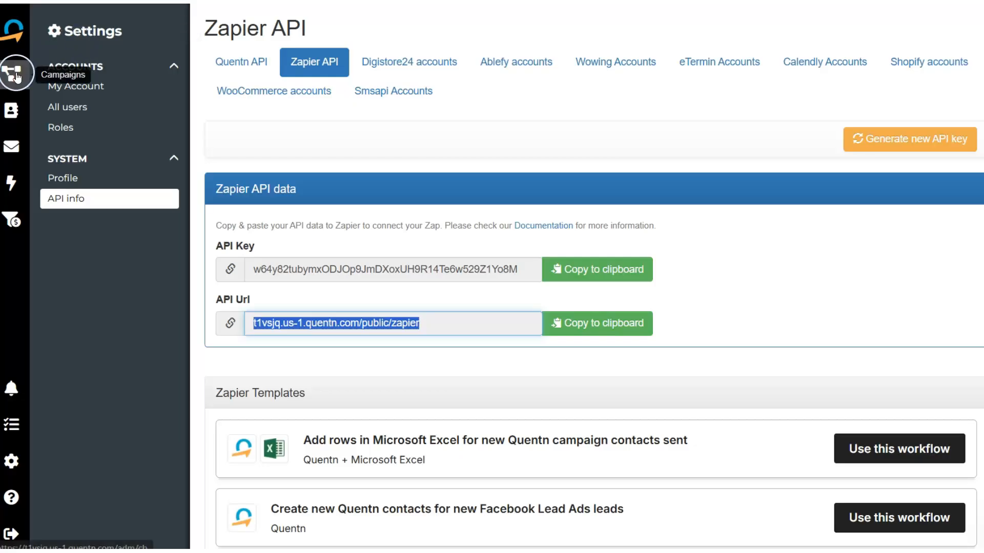
left_click(12, 110)
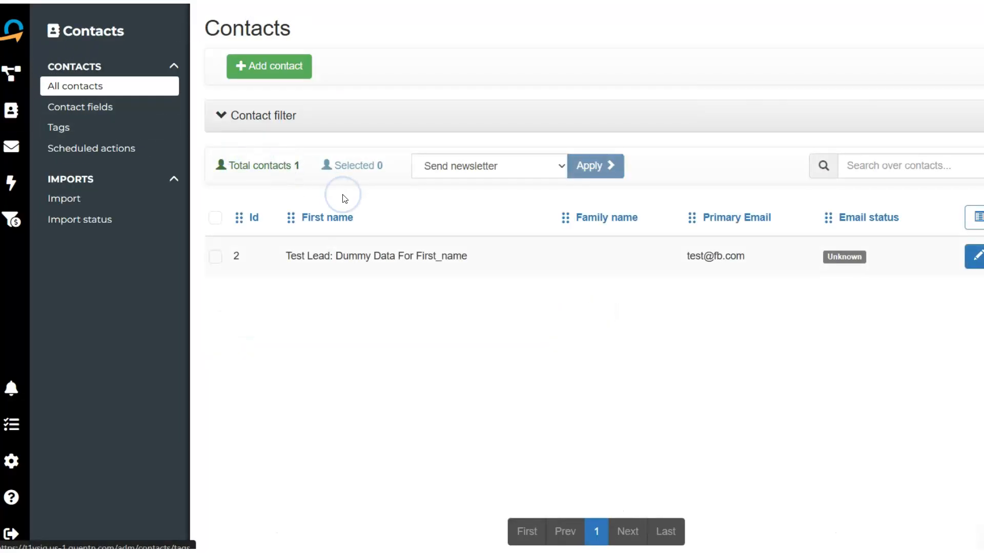
left_click_drag(280, 266, 468, 262)
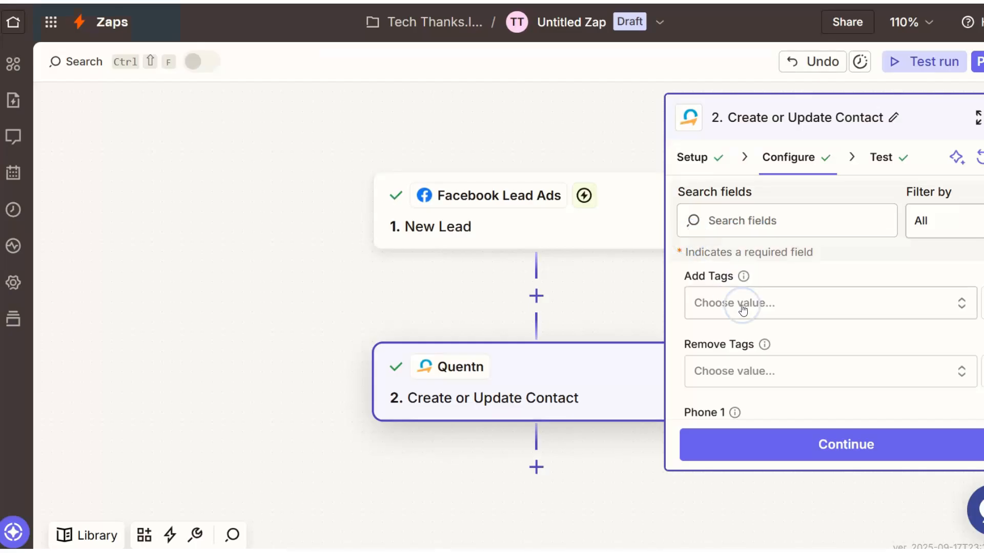
Check the Add Tags choices of the Zapier action and create the tag fbleadformmarketingfunnelleak in Quentn.
left_click(727, 305)
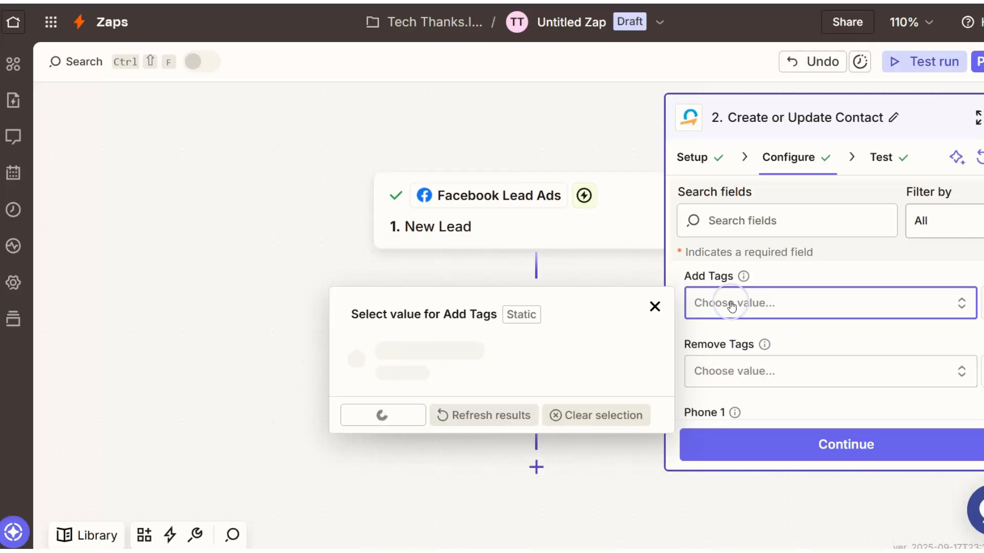
left_click(782, 311)
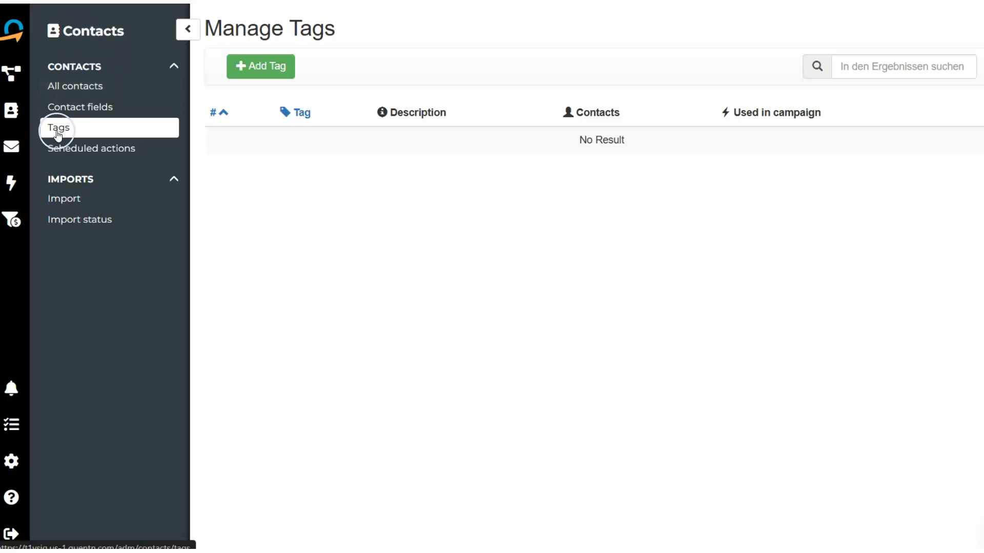
left_click(262, 65)
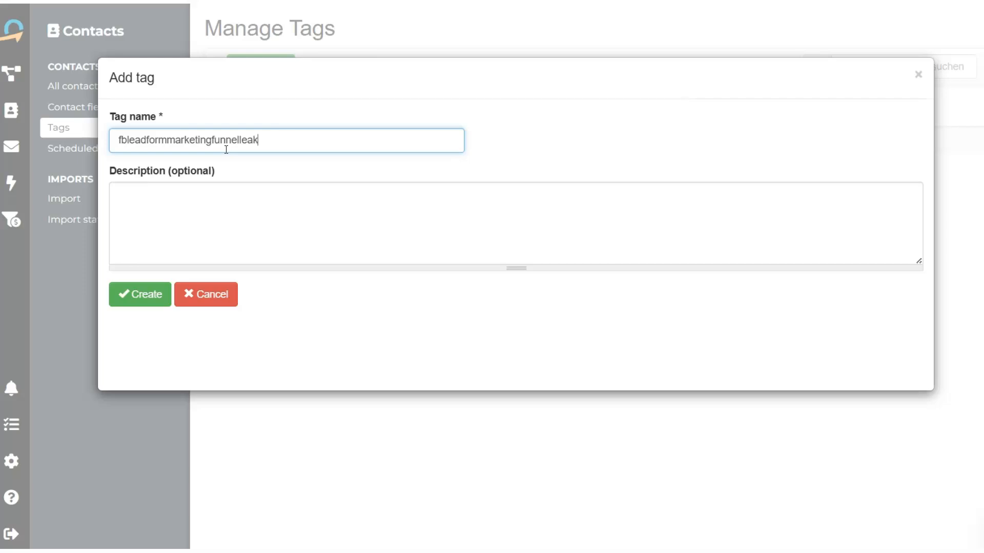
left_click(152, 293)
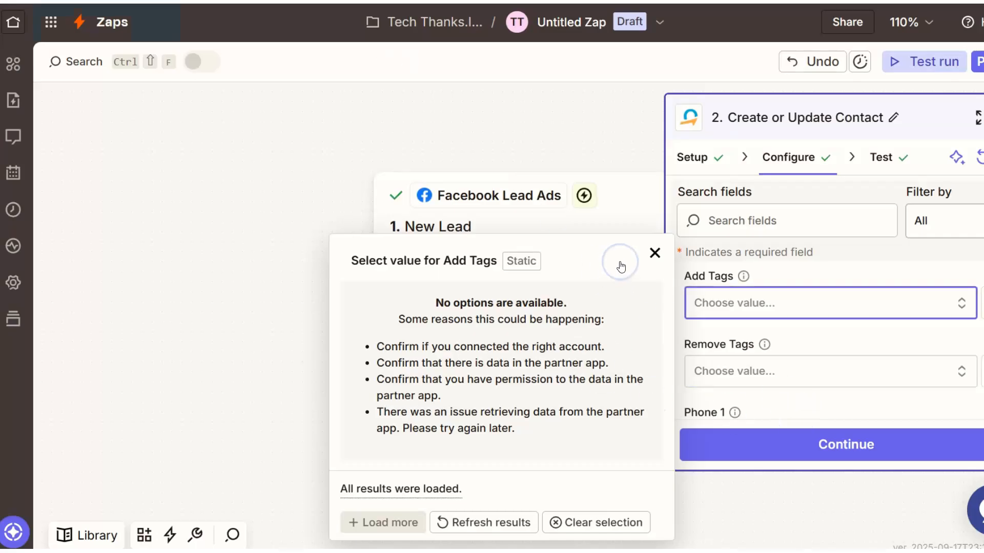
Refresh the Add Tags choices of the Quentn action and add the tag fbleadformmarketingfunnelleaks.
left_click(654, 253)
scroll(912, 352, "up", 10)
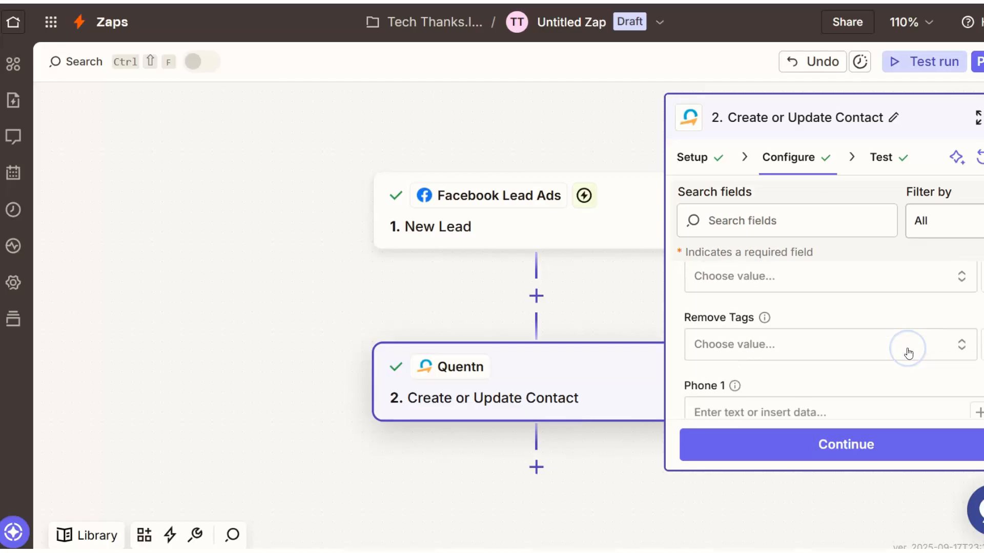
scroll(868, 351, "up", 2)
left_click(743, 346)
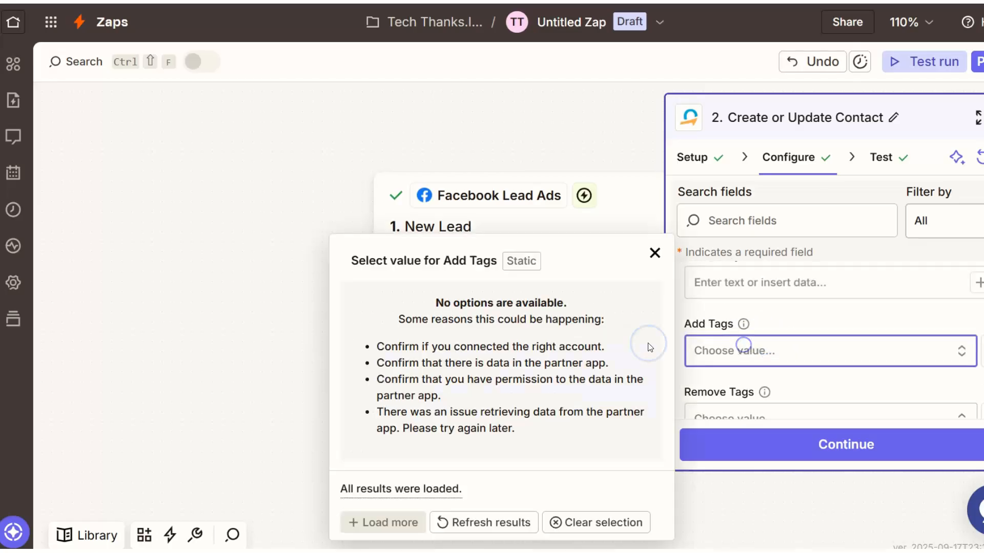
left_click(458, 521)
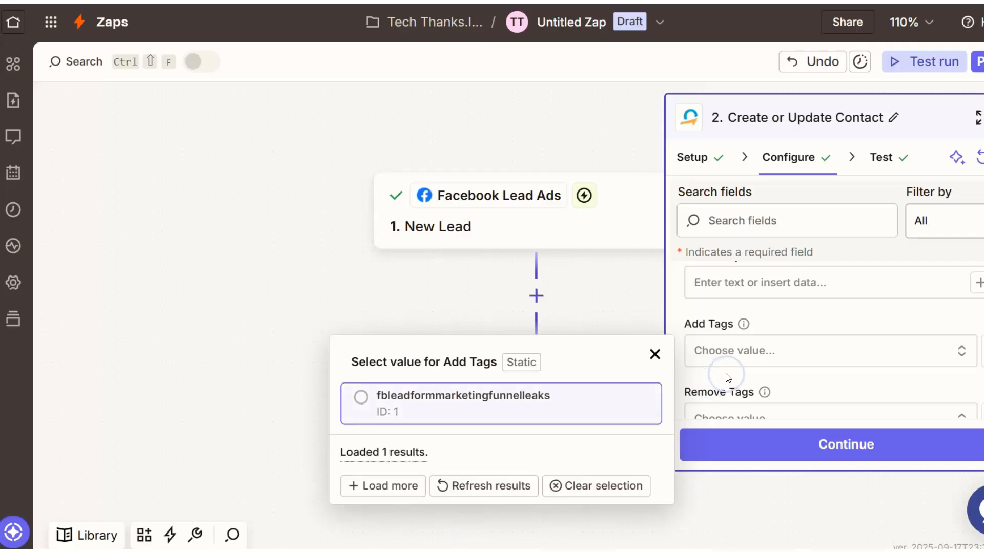
left_click(391, 415)
Retest the Create or Update Contact step and check the tag on the test contact's details in Quentn.
left_click(828, 444)
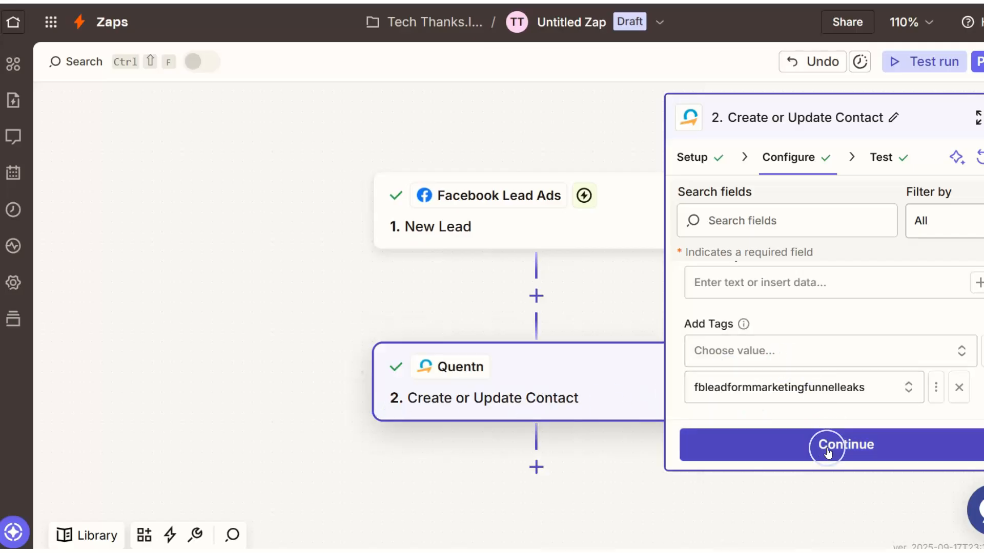
left_click(779, 444)
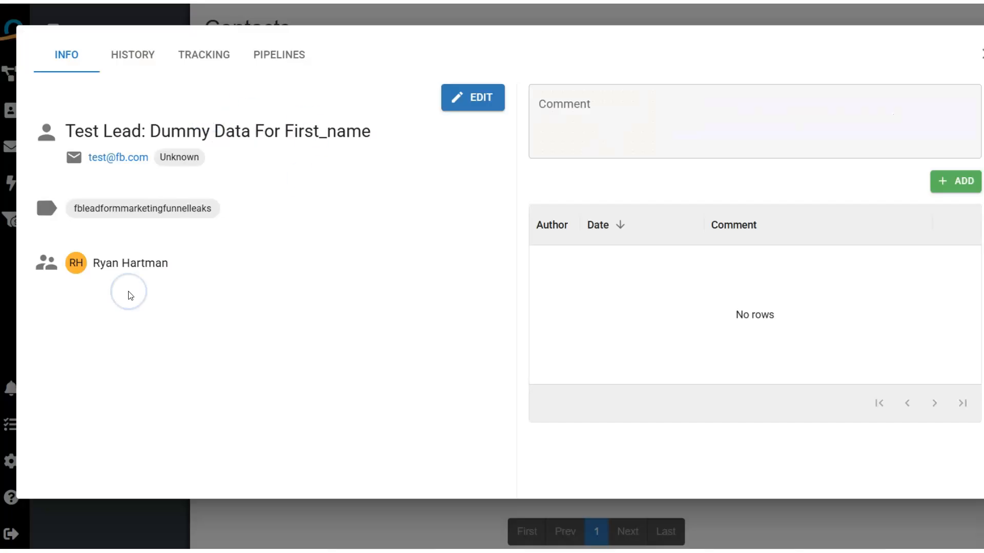
left_click_drag(218, 209, 83, 210)
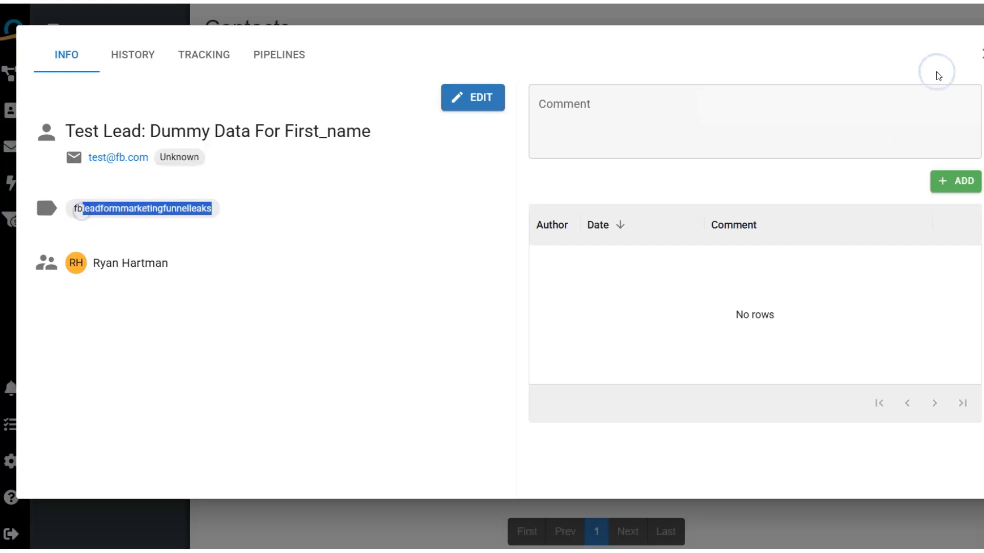
left_click(980, 54)
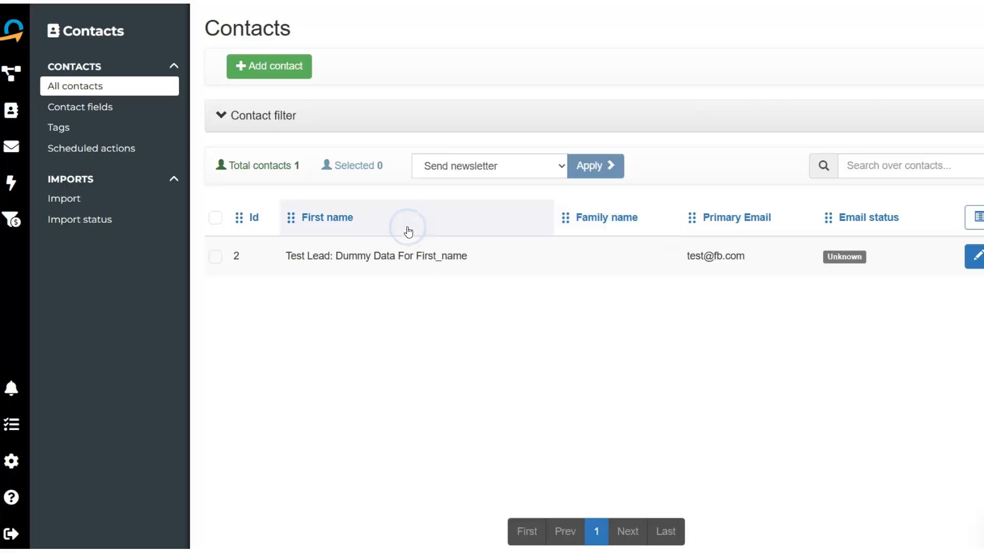
Create a Quentn campaign titled Demo Zapier and start with an empty campaign canvas.
left_click(11, 78)
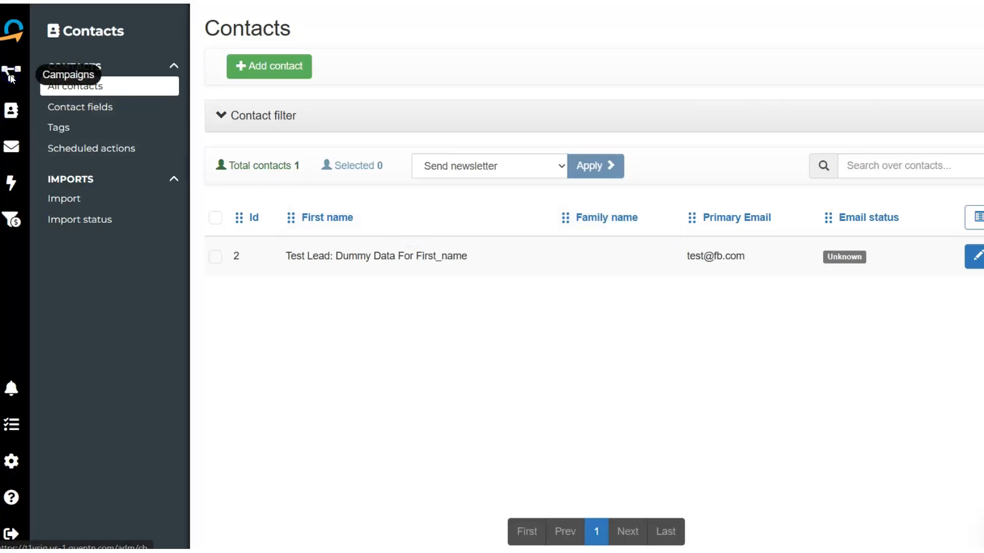
left_click(275, 69)
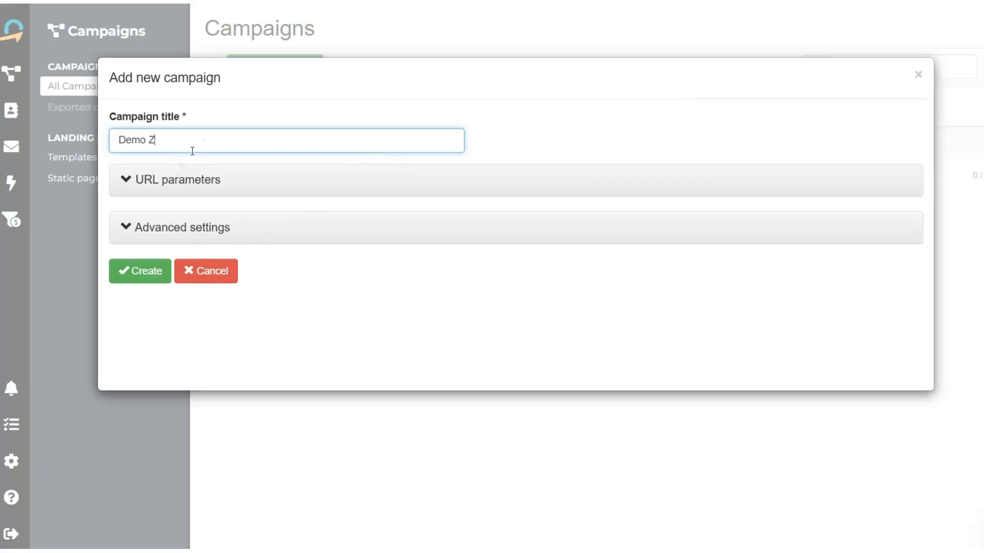
type("Demo Zapier")
left_click(149, 266)
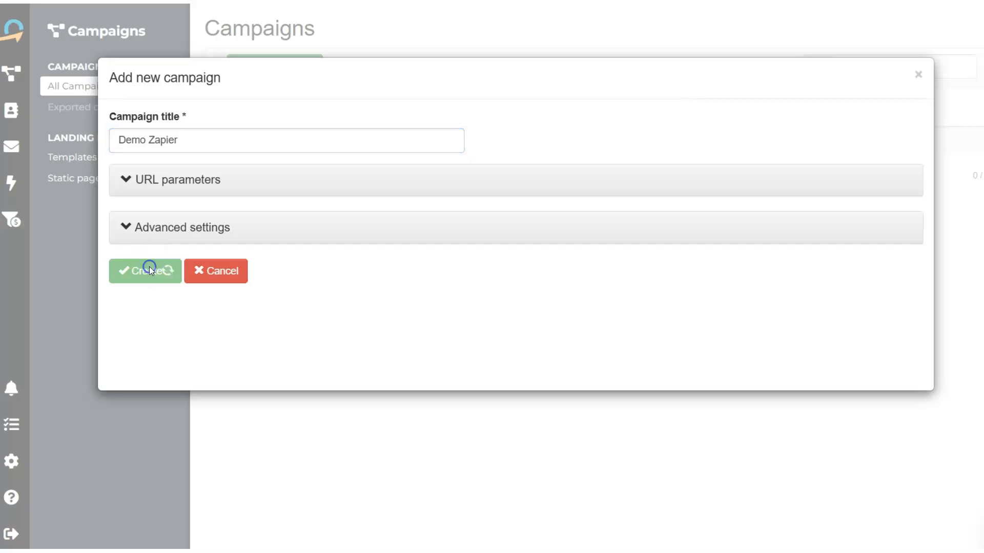
left_click(269, 147)
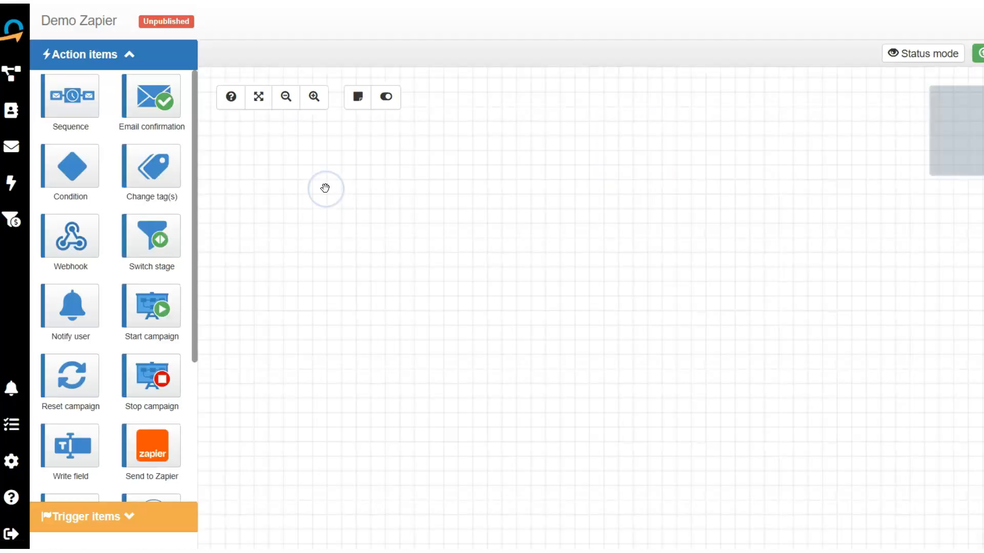
Add a Tag(s) changed trigger to the campaign that fires when a contact receives the tag fbleadformmarketingfunnelleaks.
left_click(128, 518)
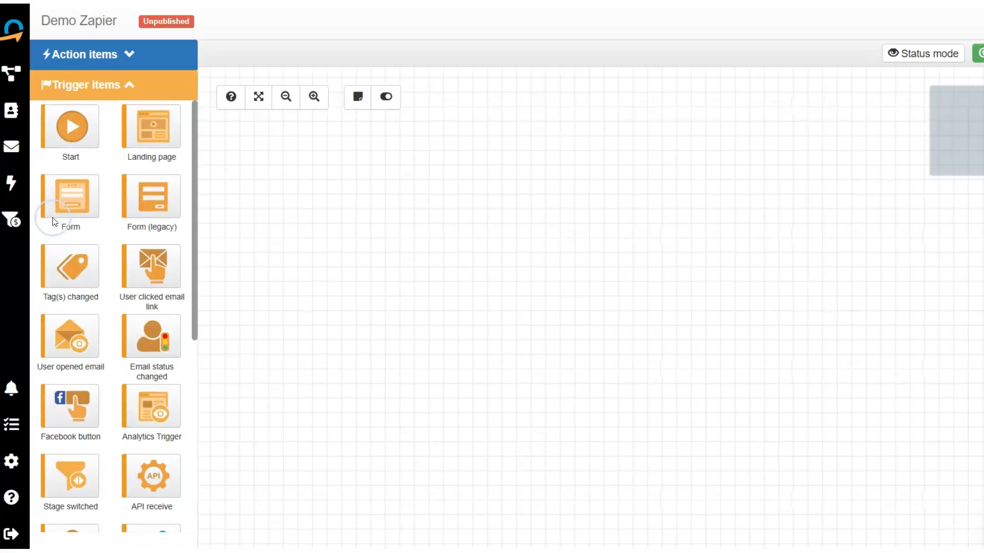
left_click(119, 87)
left_click(119, 91)
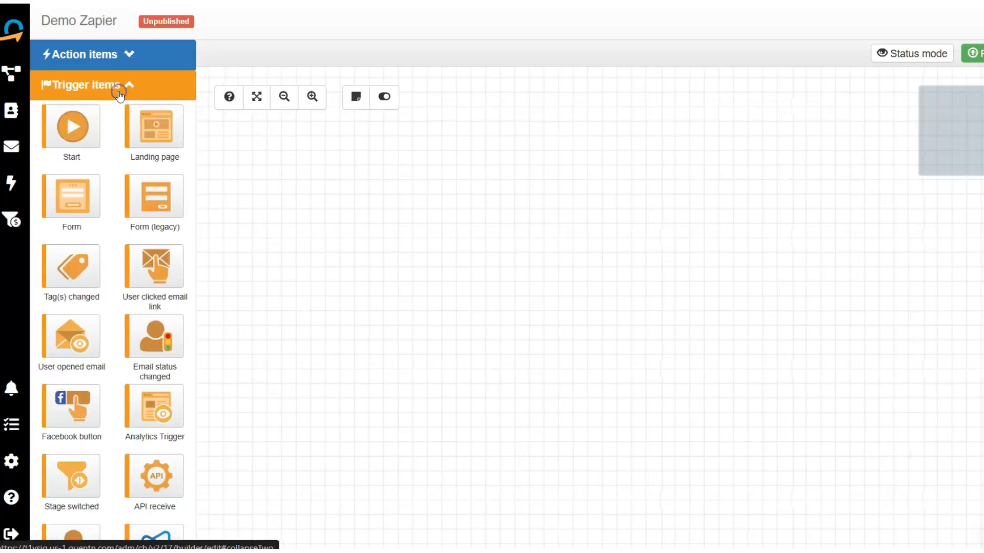
left_click_drag(78, 301, 316, 204)
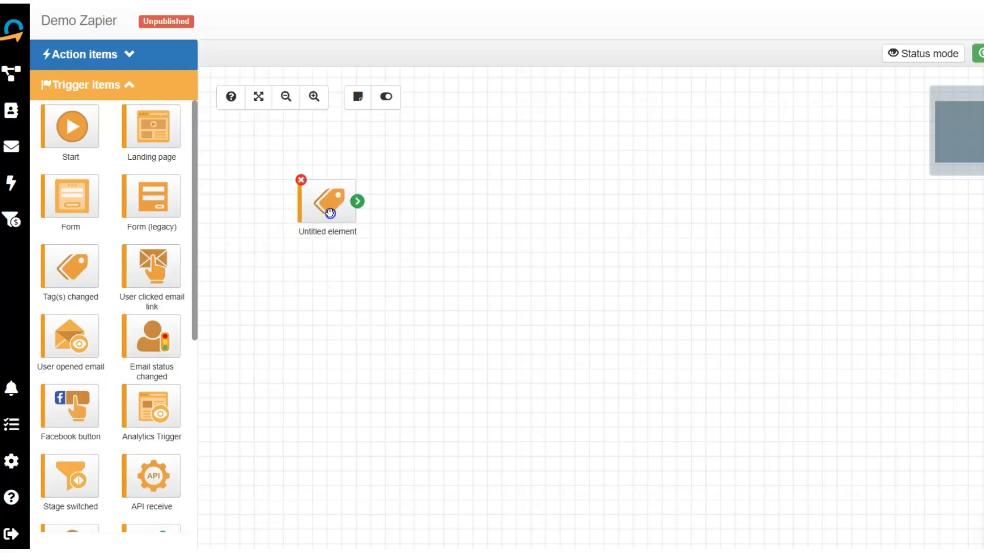
double_click(330, 212)
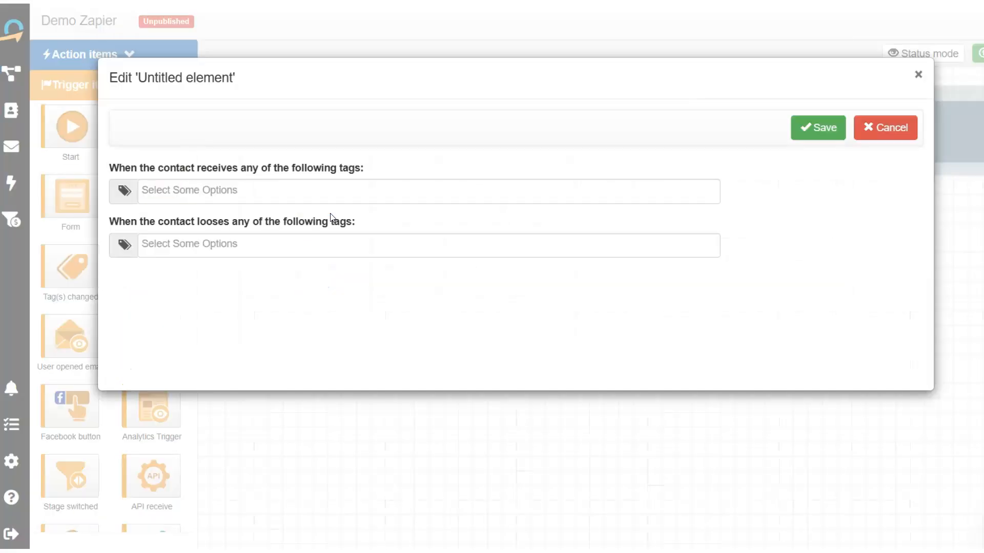
left_click(202, 190)
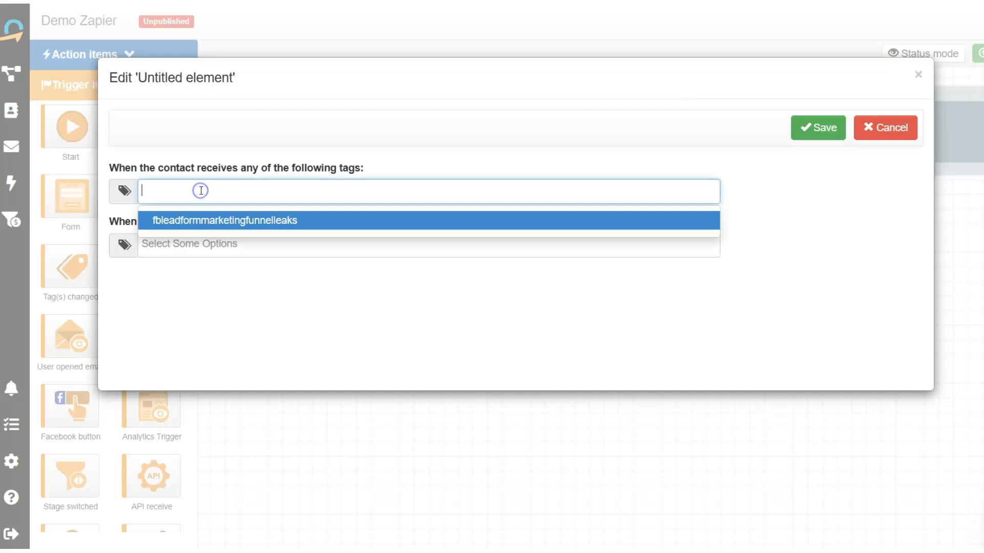
left_click(199, 221)
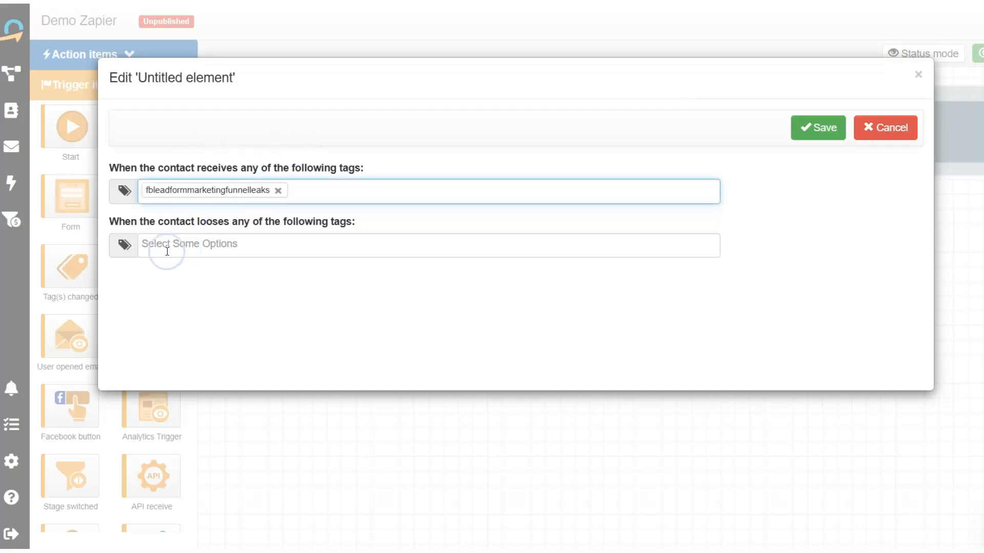
left_click(823, 133)
Place an Email confirmation action and a Notify user action on the canvas beside the tag trigger.
left_click_drag(898, 440, 314, 237)
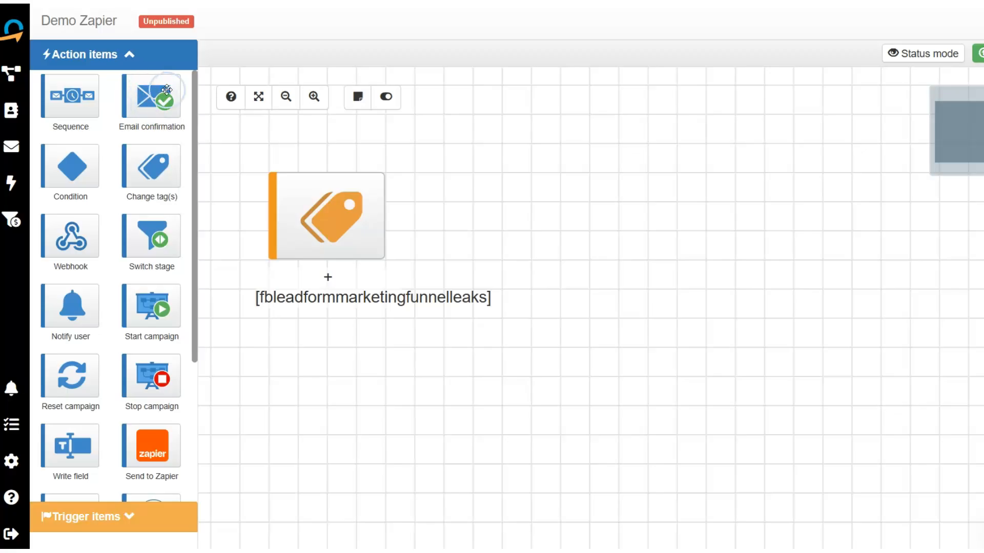
left_click_drag(147, 92, 615, 276)
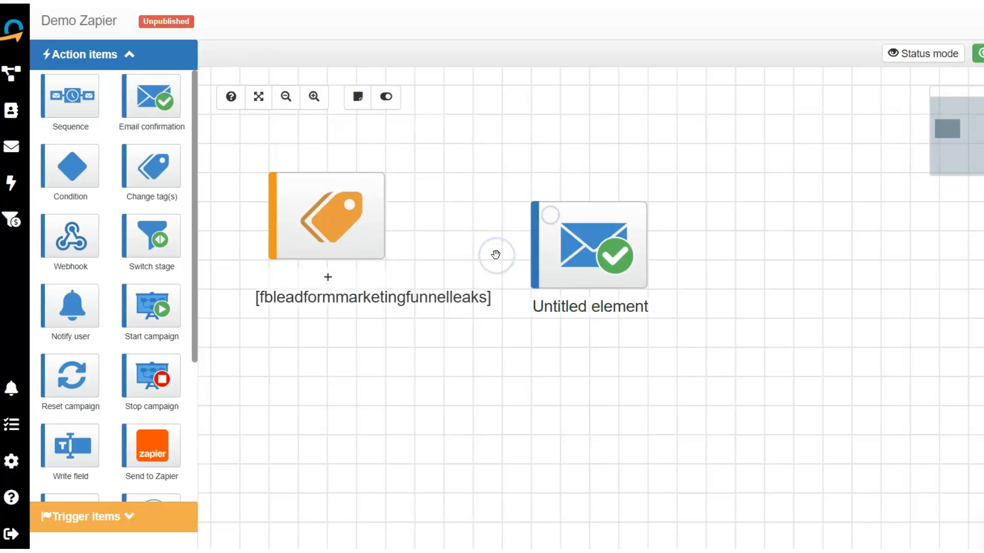
scroll(97, 307, "down", 4)
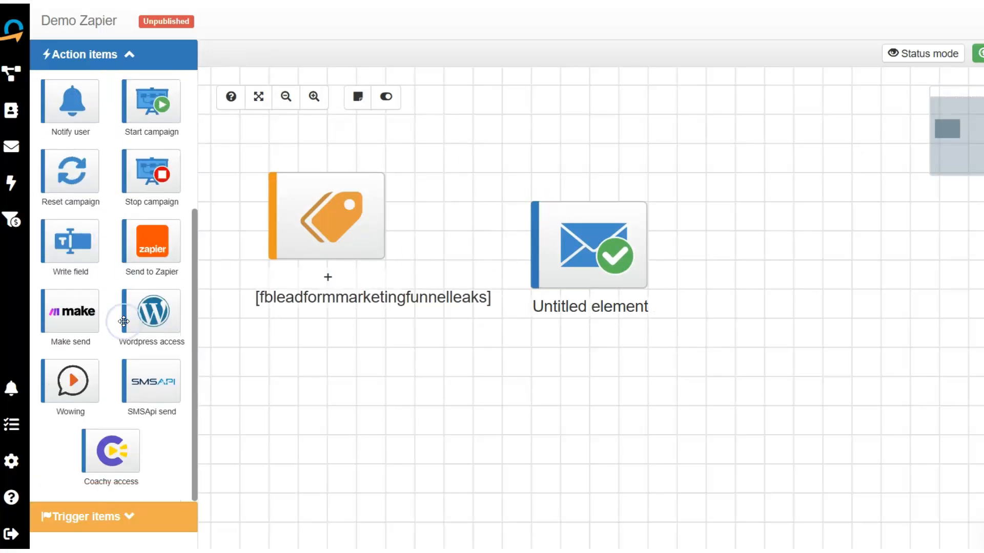
scroll(123, 321, "up", 4)
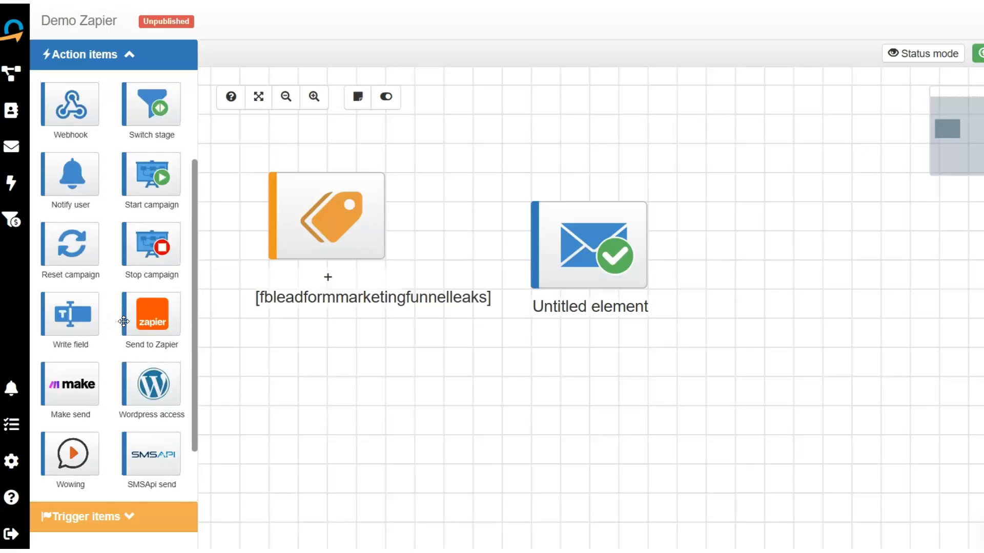
left_click_drag(71, 306, 233, 308)
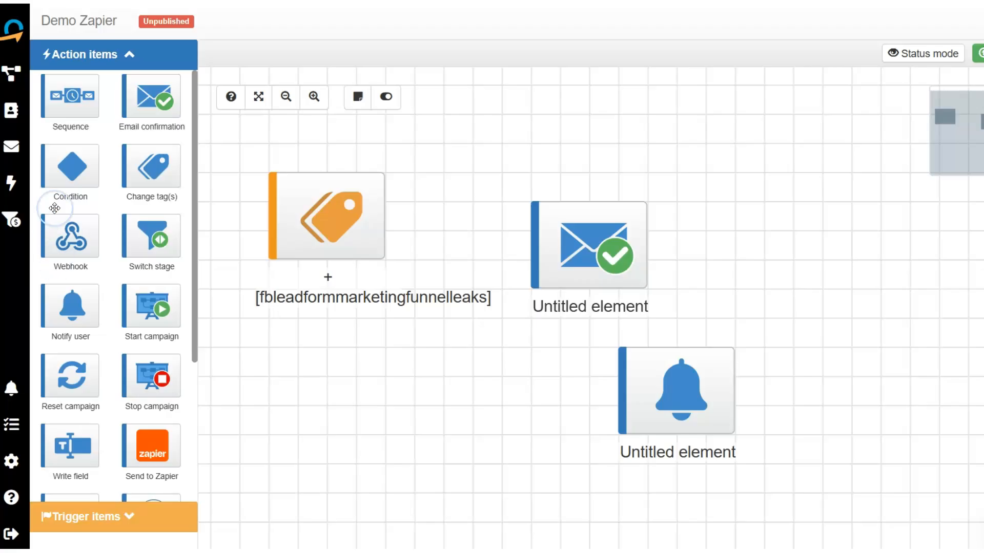
Review the setup and field mappings of the Create or Update Contact step in the published Zap on Zapier.
mouse_move(691, 351)
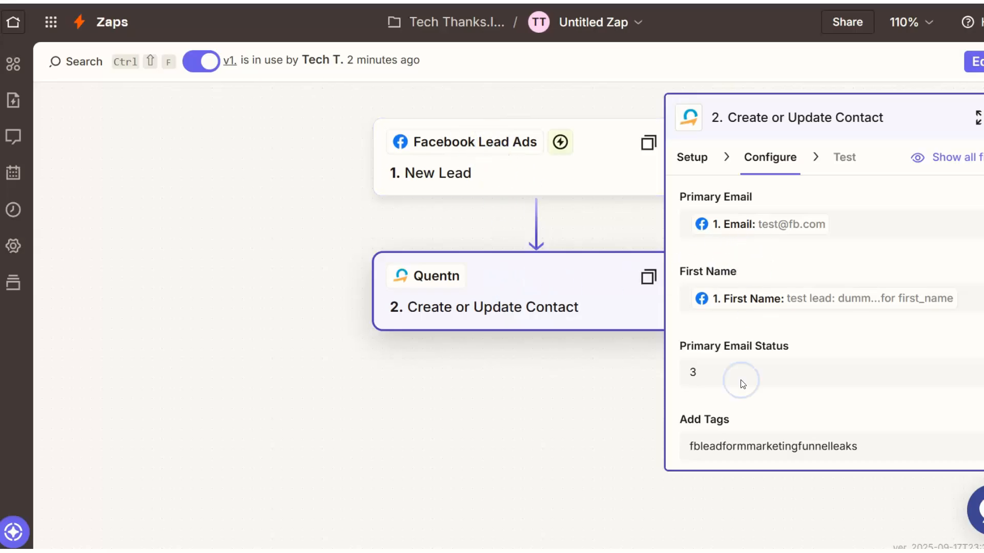
scroll(835, 317, "down", 1)
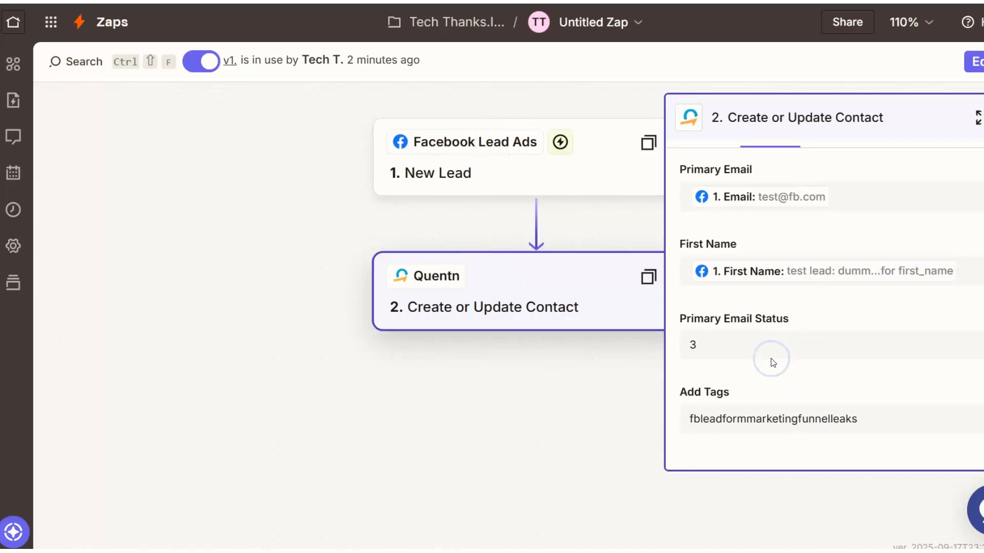
scroll(768, 358, "up", 1)
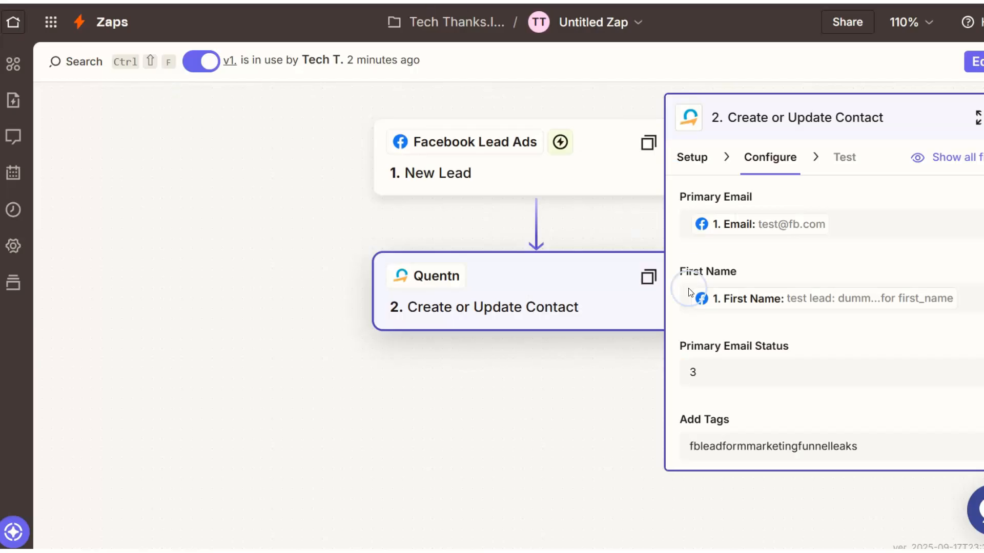
scroll(517, 241, "up", 2)
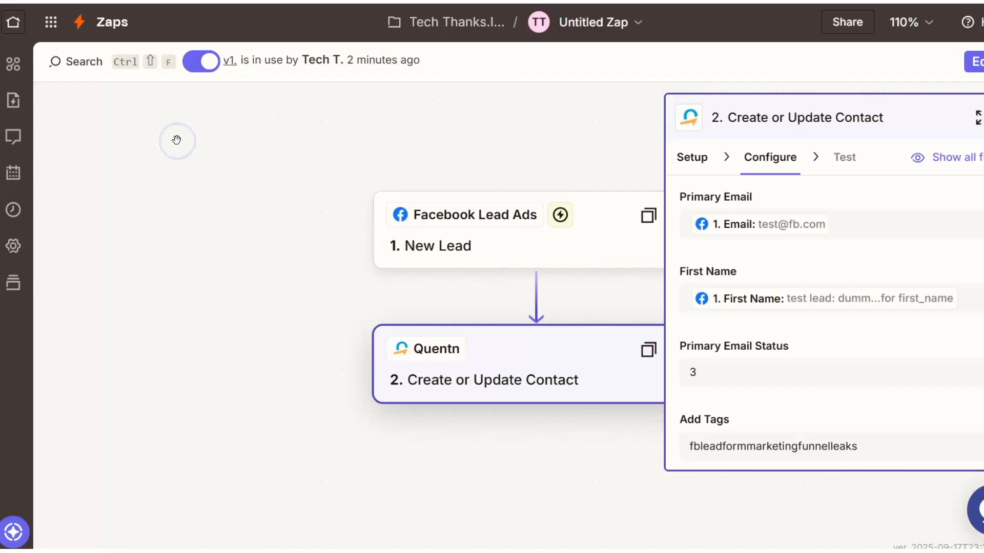
left_click(983, 118)
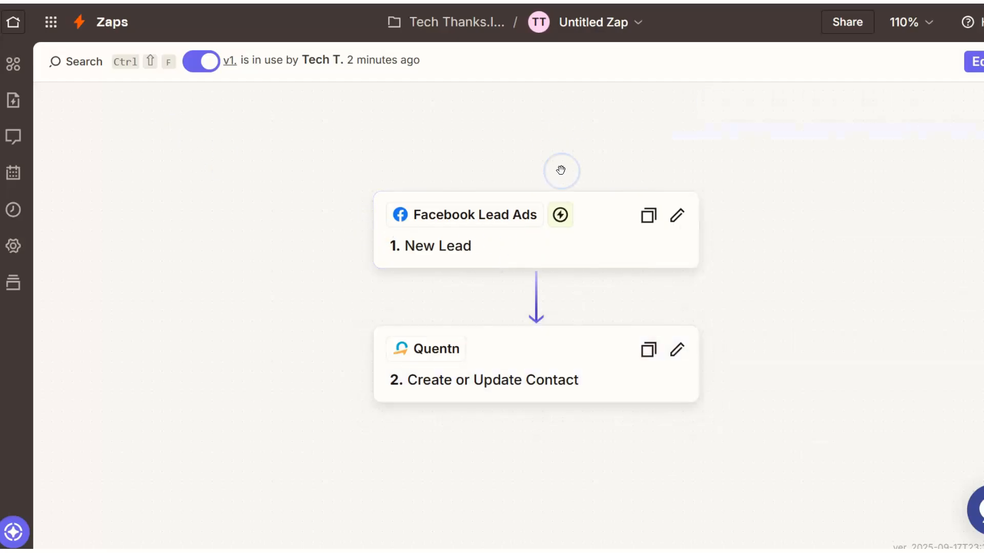
left_click(476, 351)
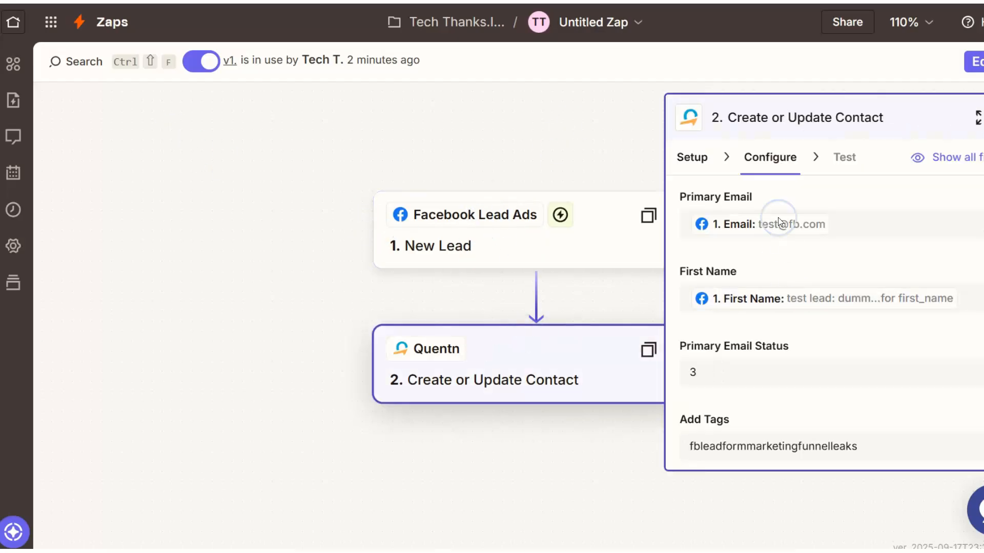
left_click(688, 158)
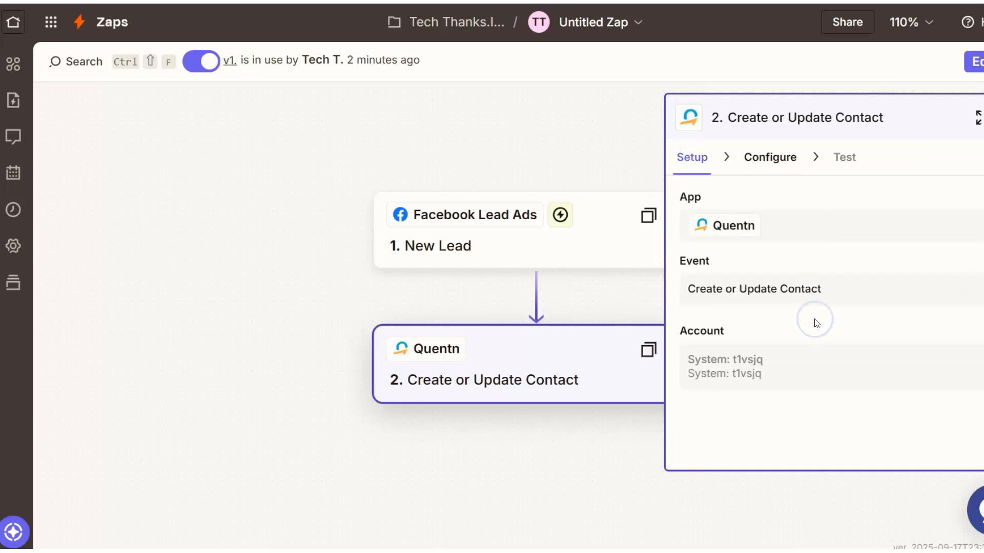
left_click(774, 157)
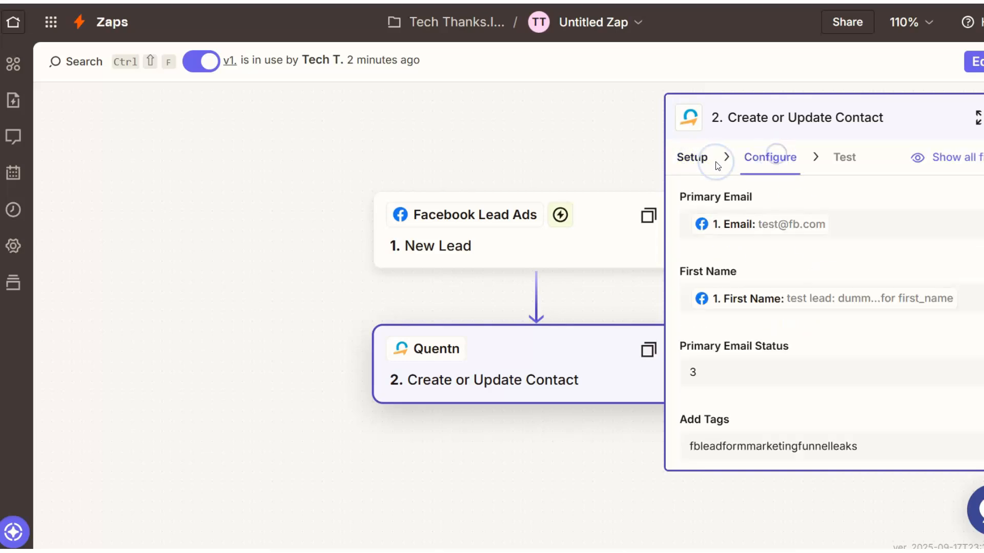
left_click(700, 159)
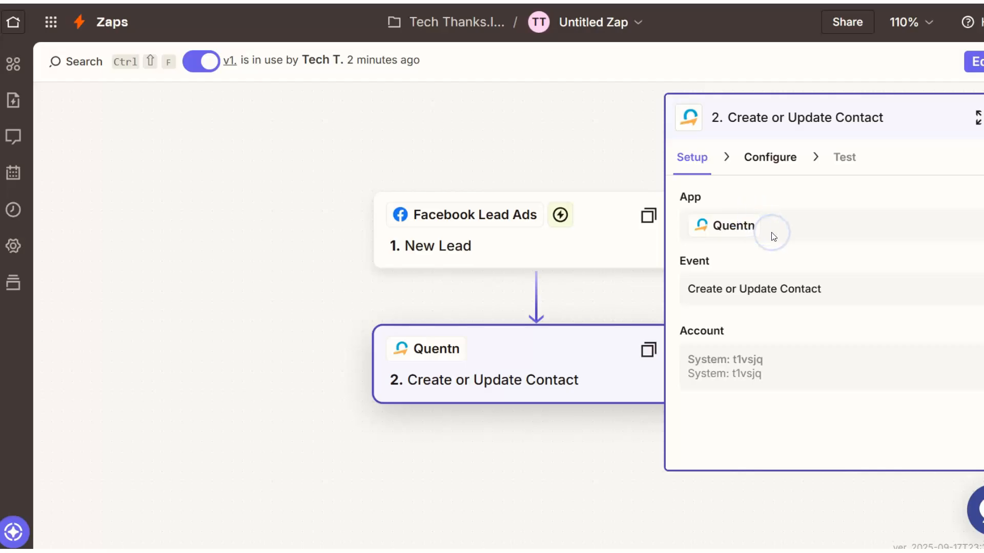
Edit the published Zap and change the Quentn action event to Run Campaign for Contact.
left_click(979, 56)
left_click(815, 309)
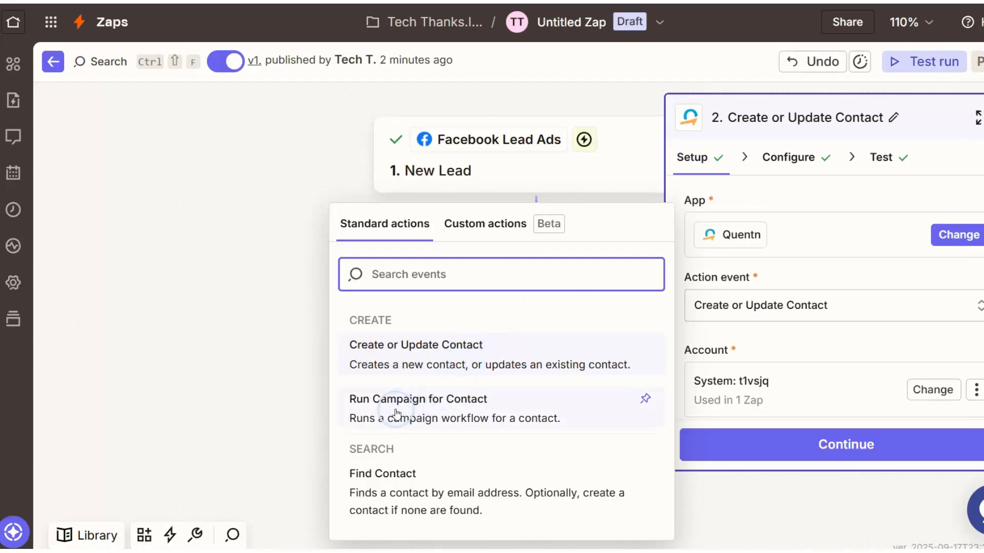
left_click(418, 405)
left_click(795, 450)
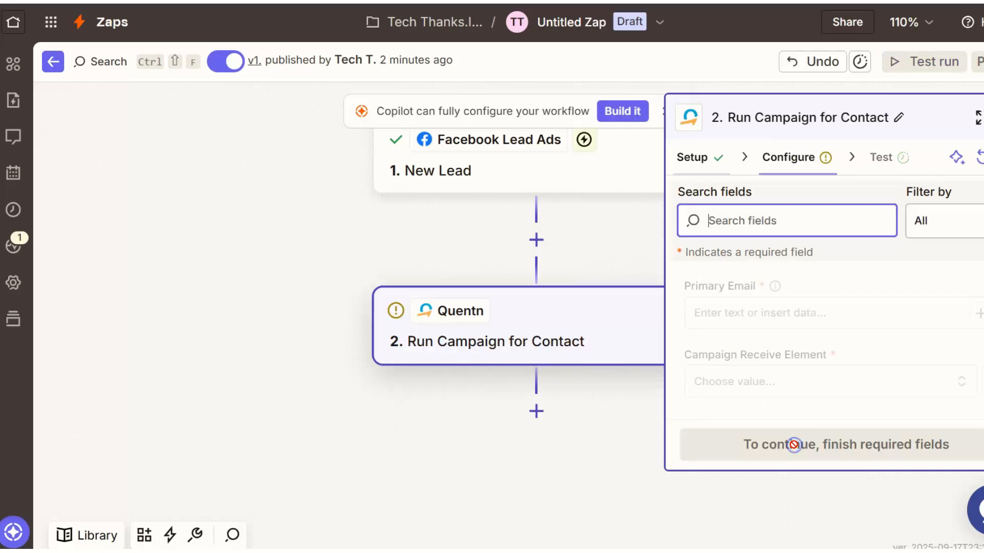
Map the Primary Email field to the Facebook lead's Email and open the Campaign Receive Element choices.
left_click(978, 313)
left_click(447, 331)
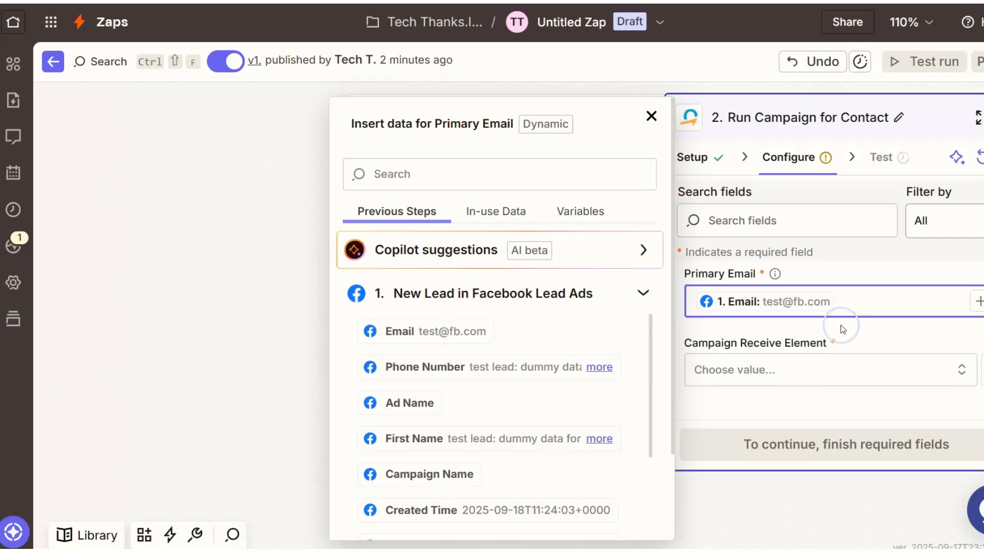
left_click(766, 363)
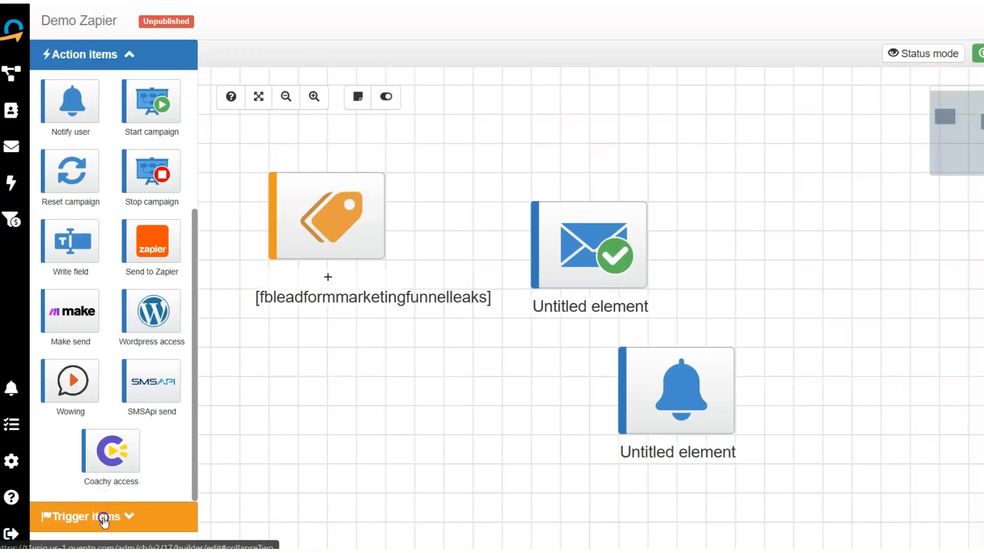
Place a Receive from Zapier trigger on the campaign canvas between the tag trigger and the Email confirmation action.
left_click(104, 517)
scroll(128, 389, "down", 4)
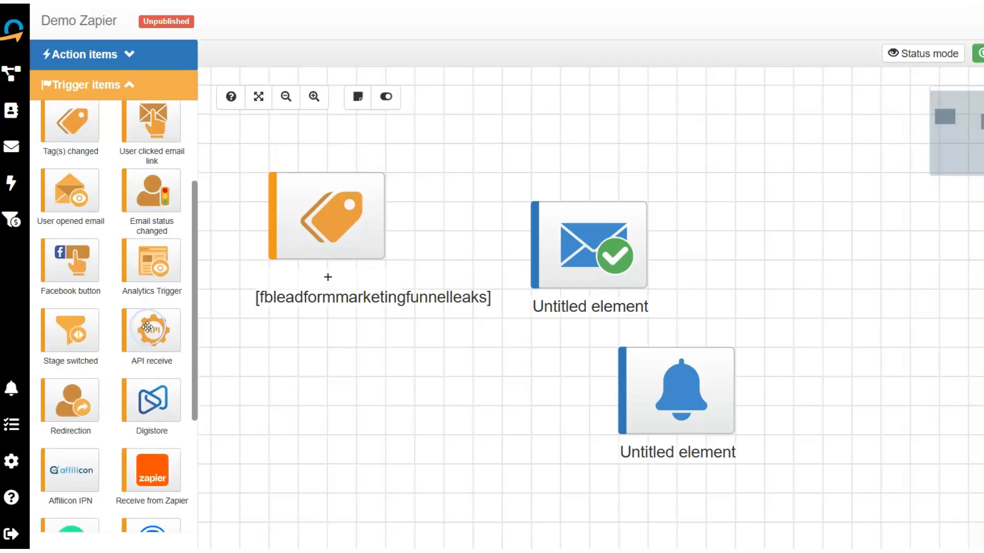
left_click_drag(153, 396, 444, 149)
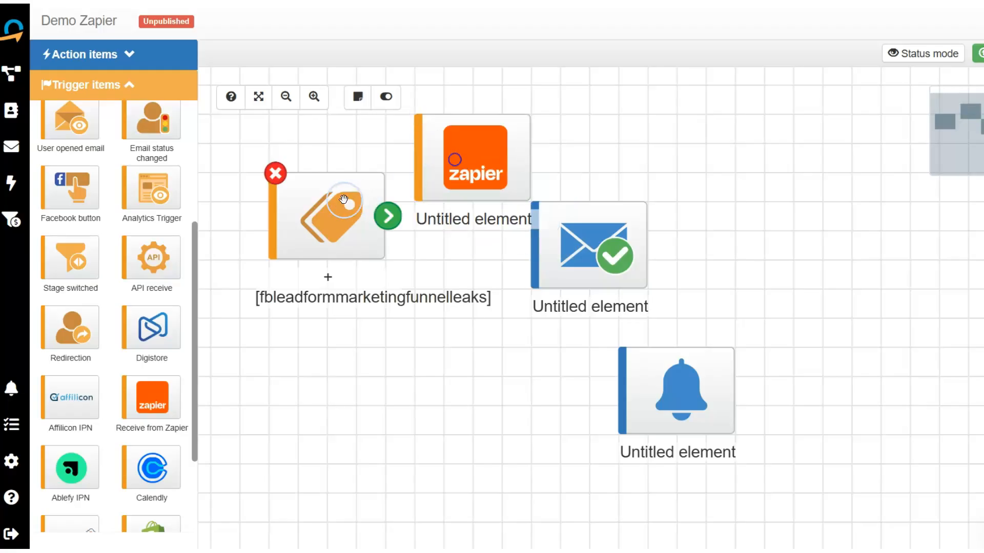
Open the Receive from Zapier trigger's settings, check its Element ID and contact options, and save the element.
double_click(463, 167)
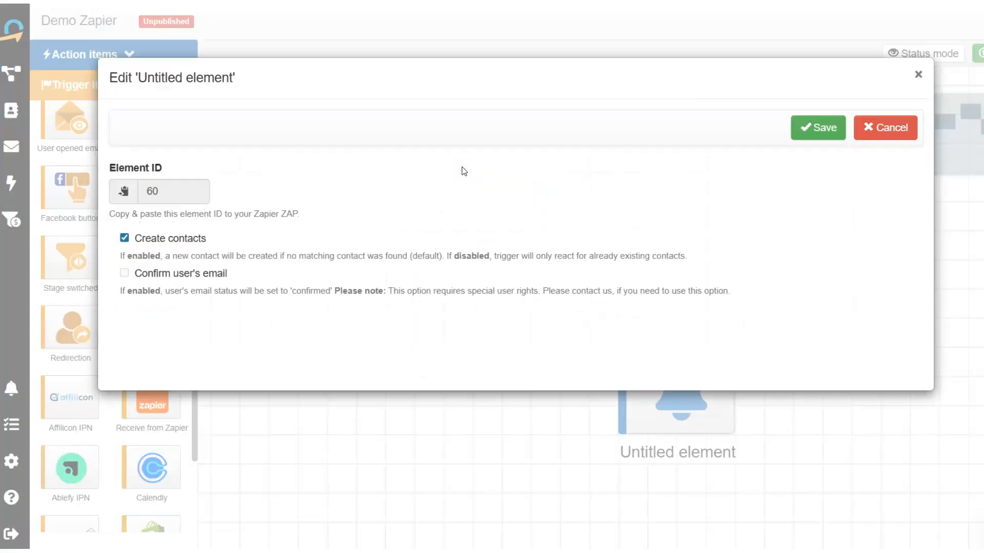
double_click(165, 194)
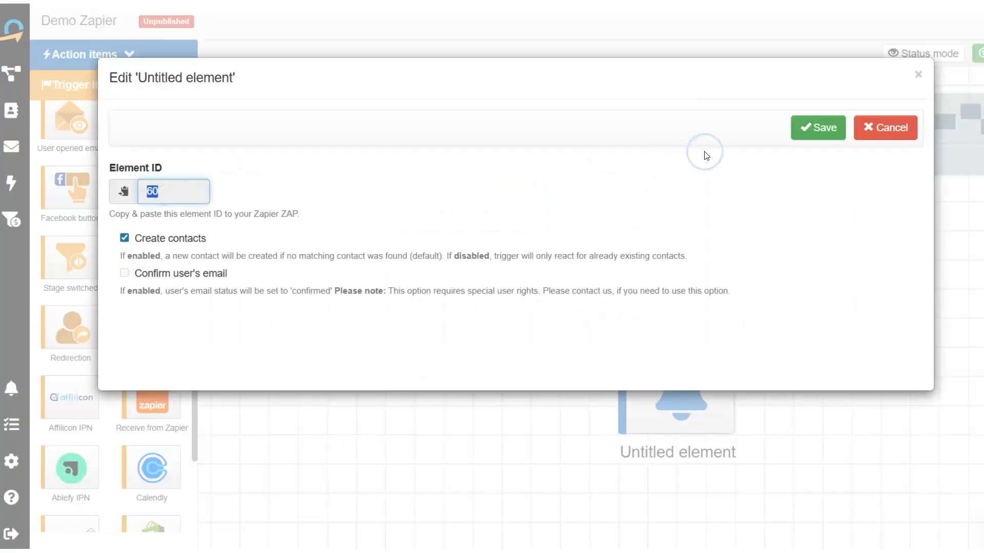
left_click(806, 130)
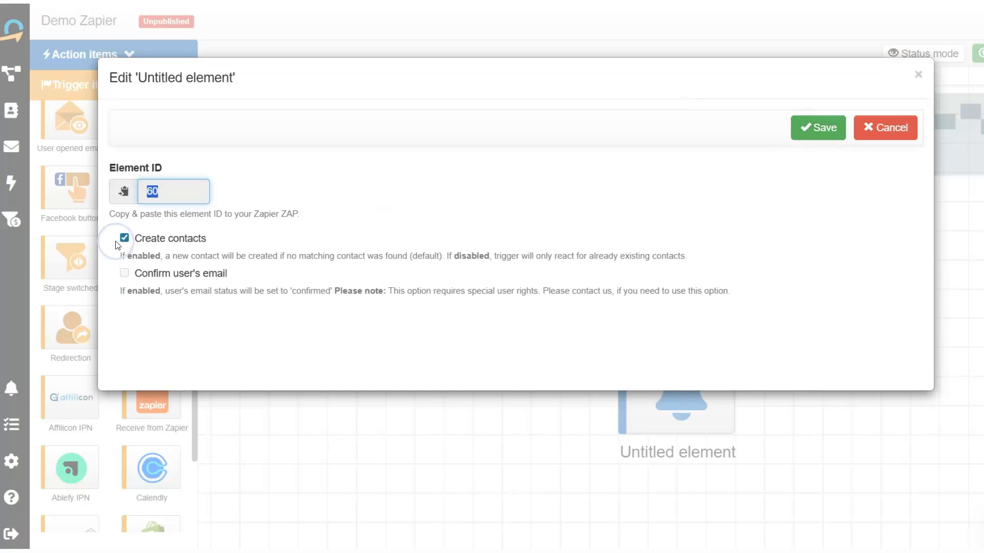
left_click(123, 272)
left_click(794, 129)
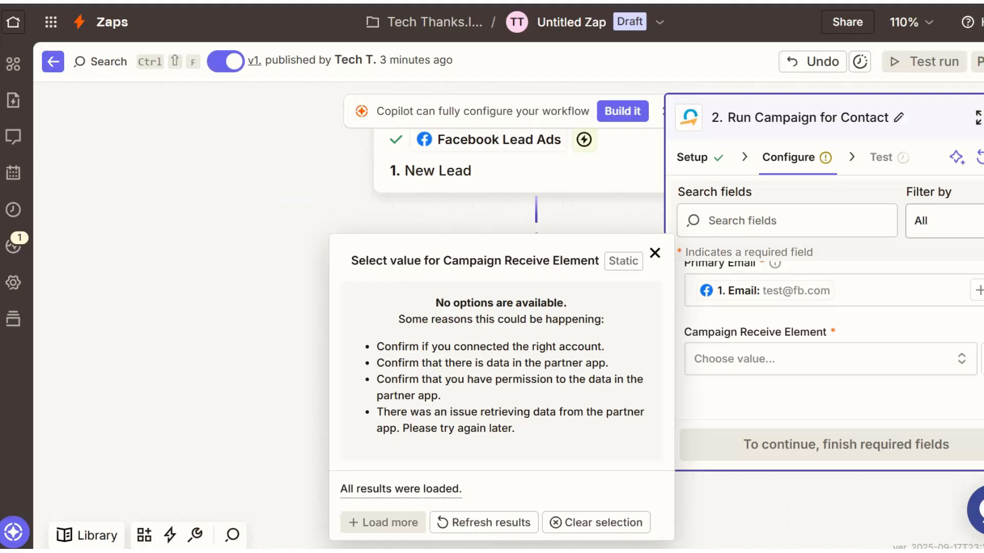
On Zapier, refresh the Campaign Receive Element choices, select Untitled element (Demo Zapier) and continue to the step's test data.
left_click(794, 366)
left_click(781, 362)
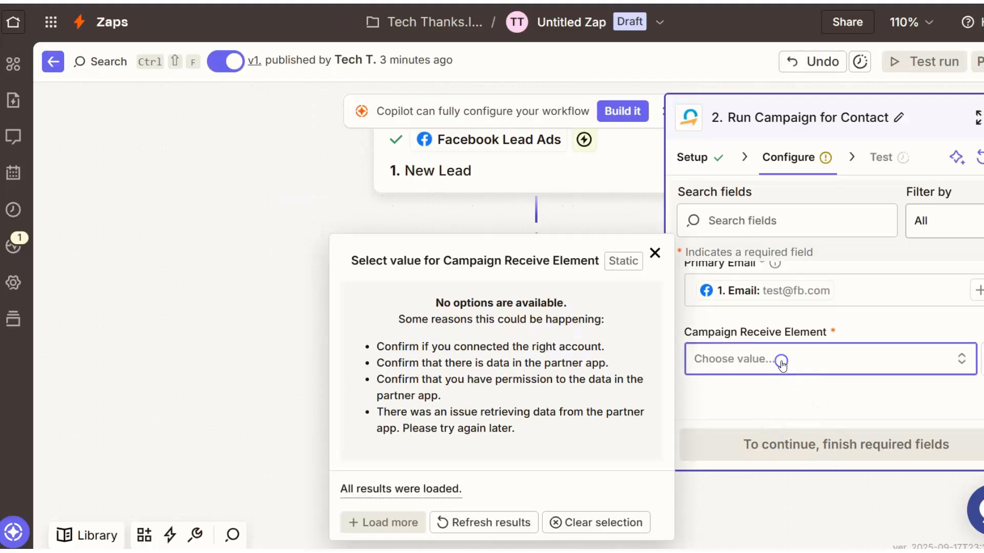
left_click(465, 521)
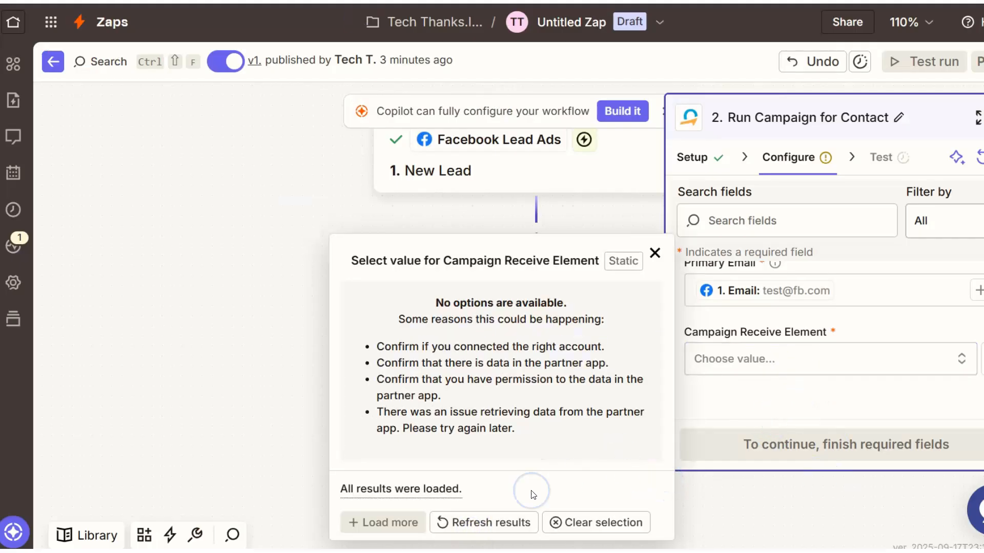
left_click(490, 521)
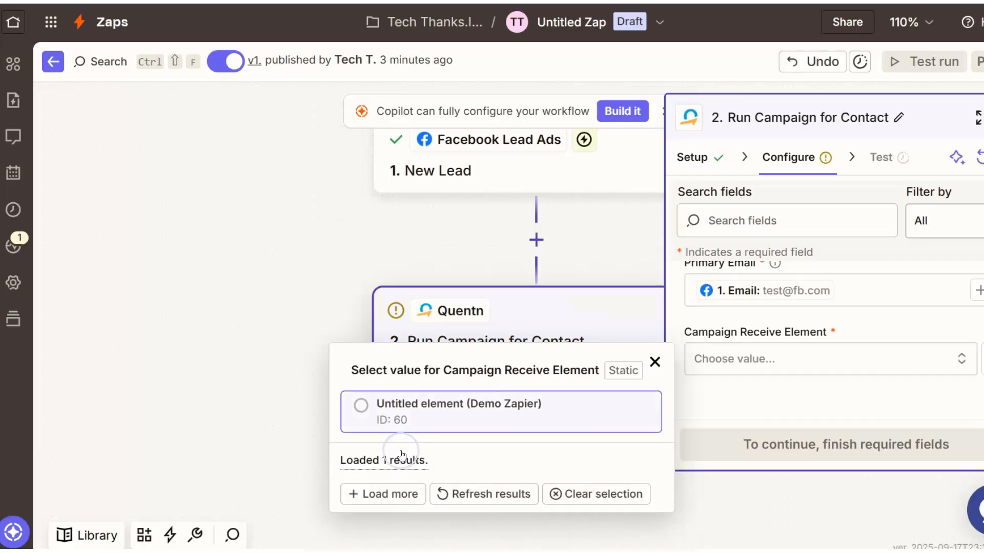
left_click(361, 406)
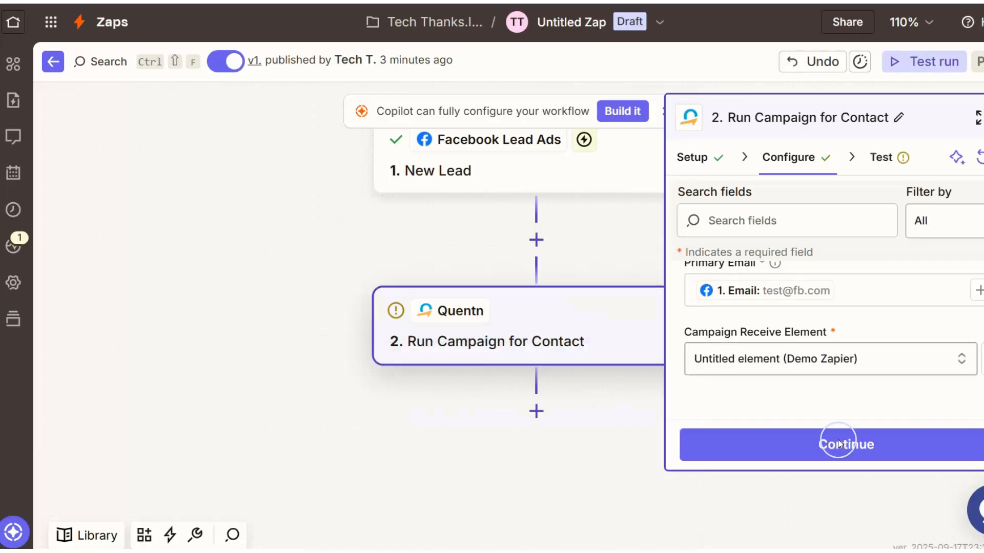
left_click(837, 444)
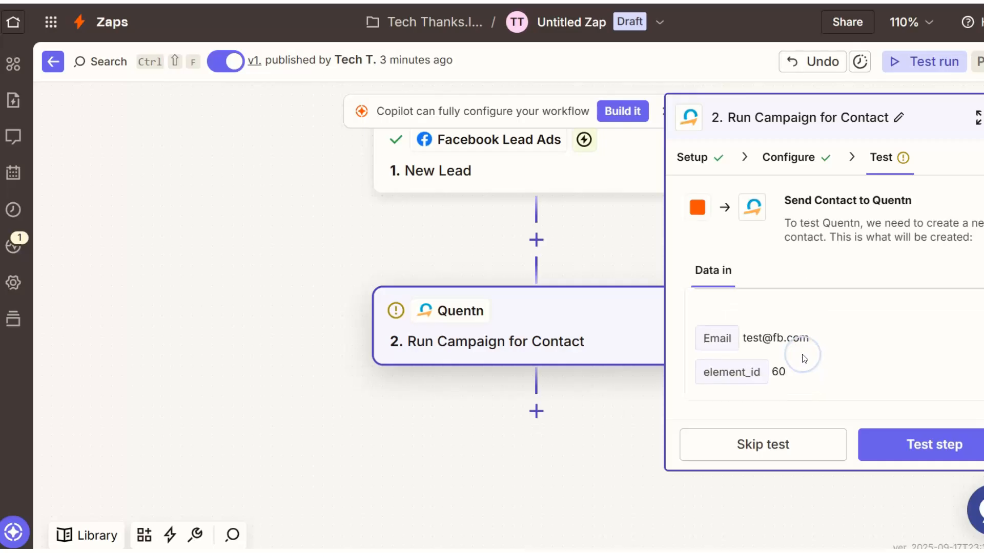
scroll(803, 358, "up", 2)
scroll(781, 347, "down", 2)
Switch back to Quentn and show the Zapier API key and URL in the system's API info settings.
left_click(123, 1)
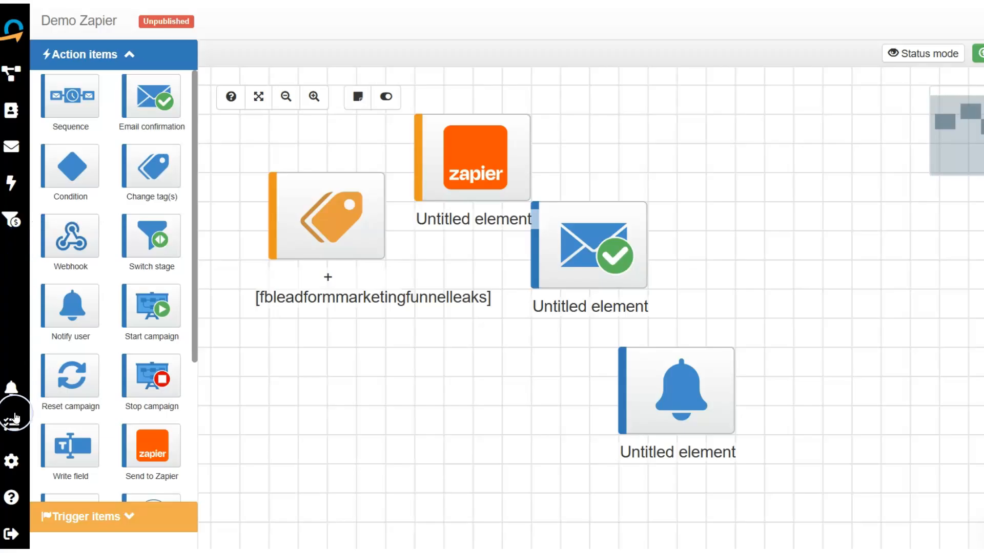
left_click(6, 463)
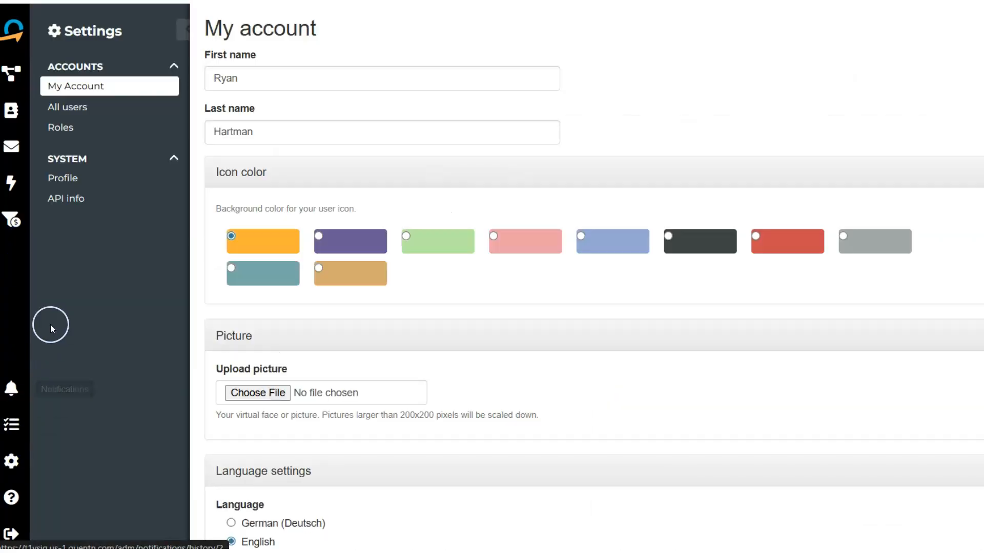
left_click(53, 200)
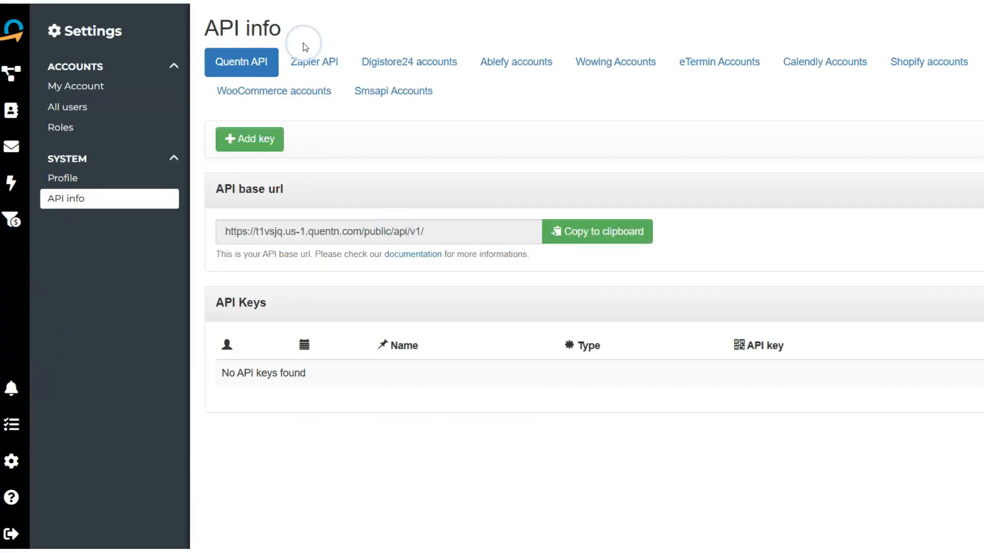
left_click(313, 63)
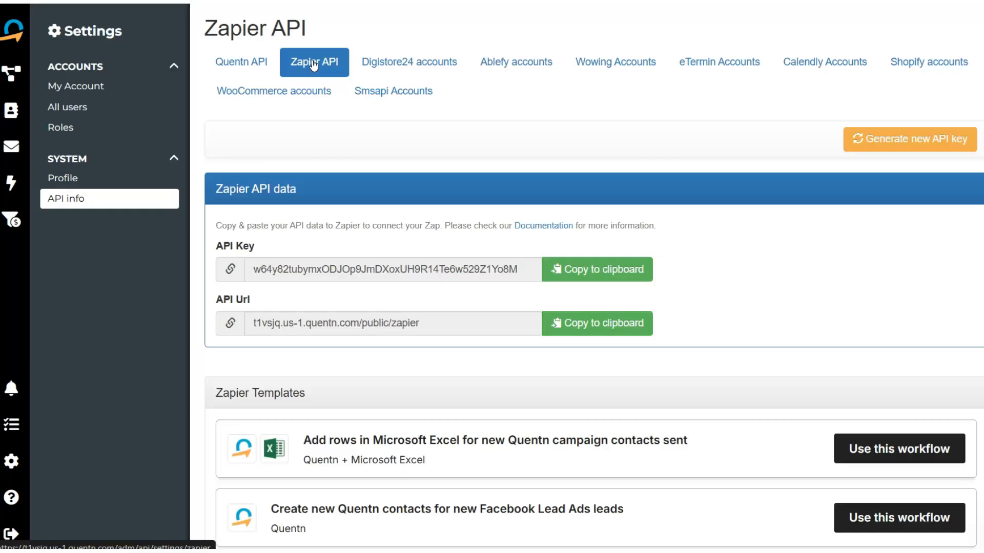
left_click(334, 73)
left_click(342, 73)
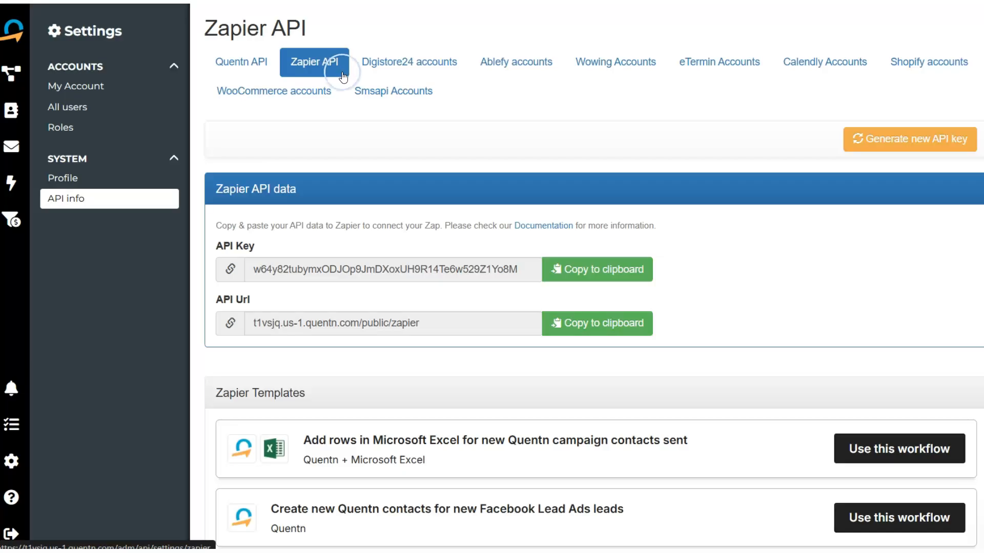